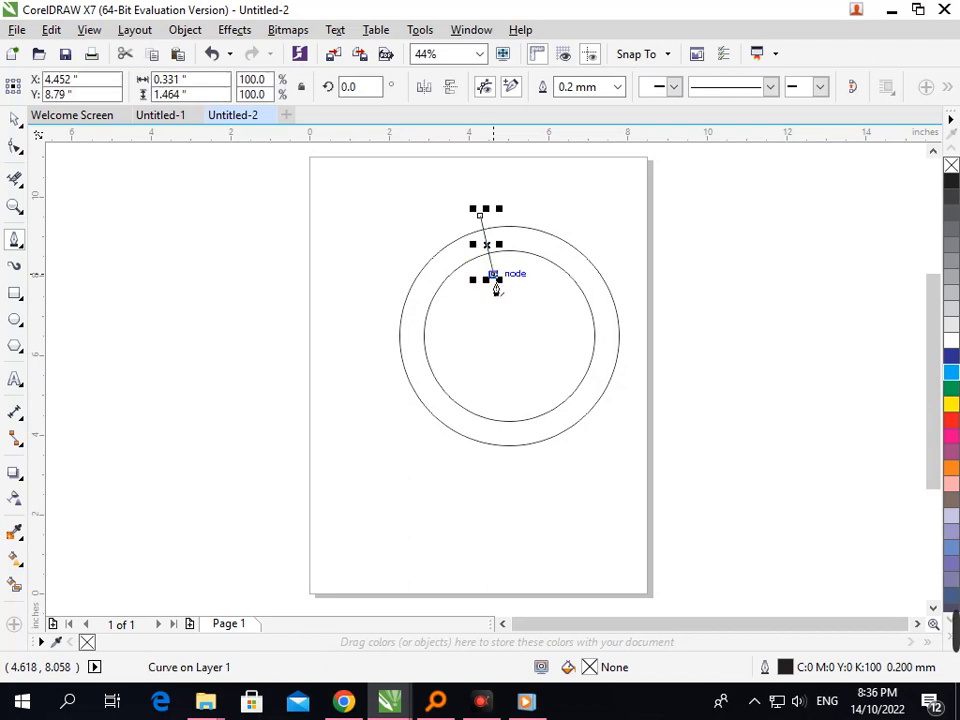
{"action": "left_click", "coordinate": [495, 403]}
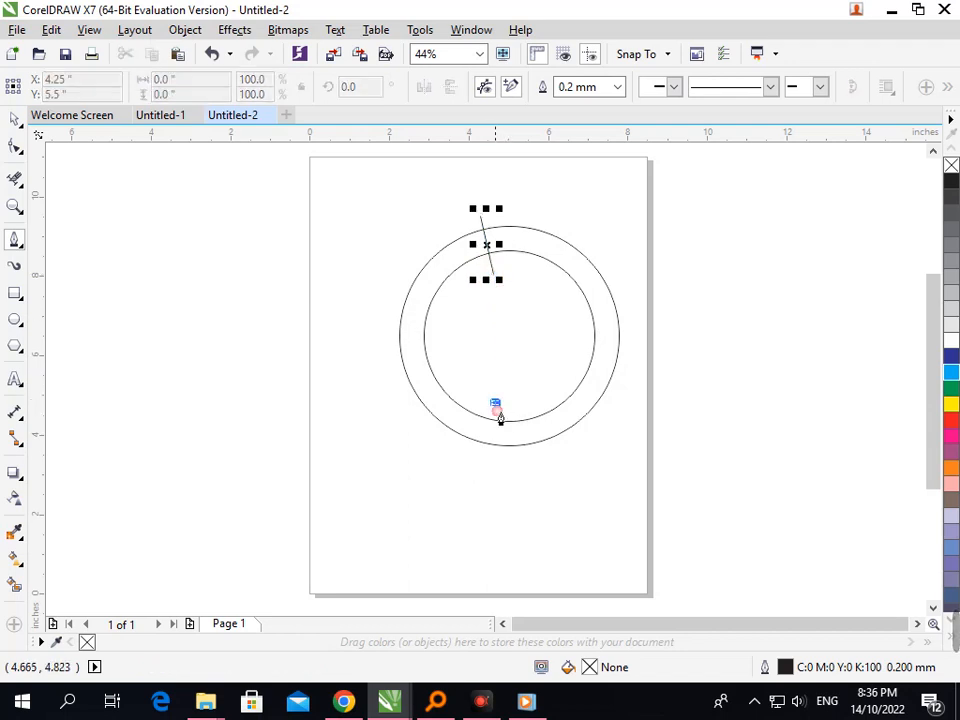
{"action": "double_click", "coordinate": [517, 465]}
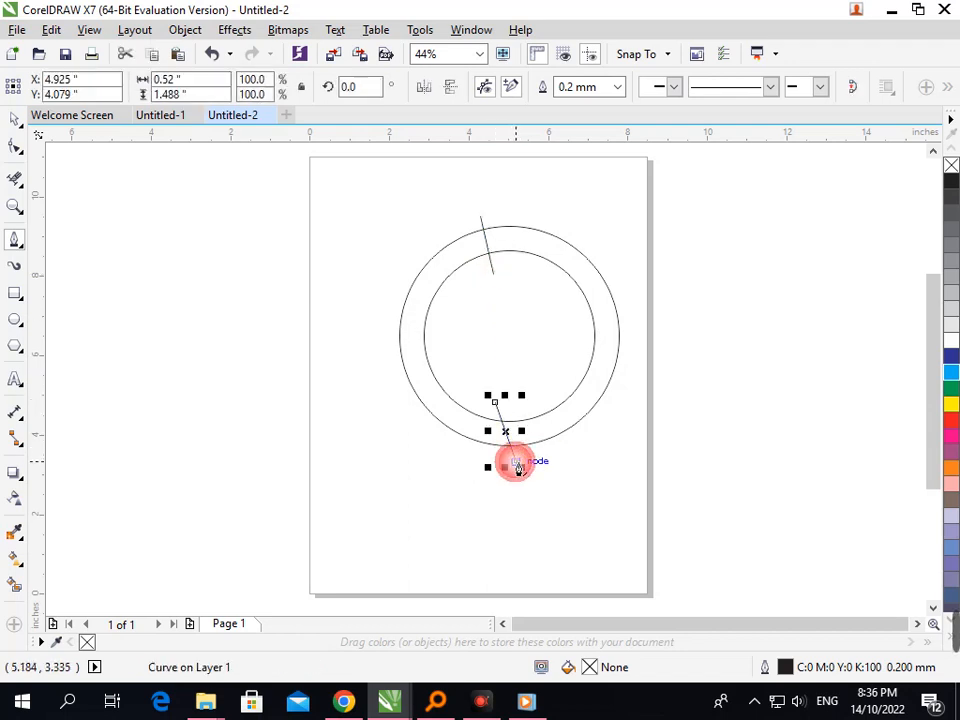
{"action": "left_click", "coordinate": [16, 178]}
{"action": "key", "text": "ctrl+z"}
{"action": "key", "text": "ctrl+z"}
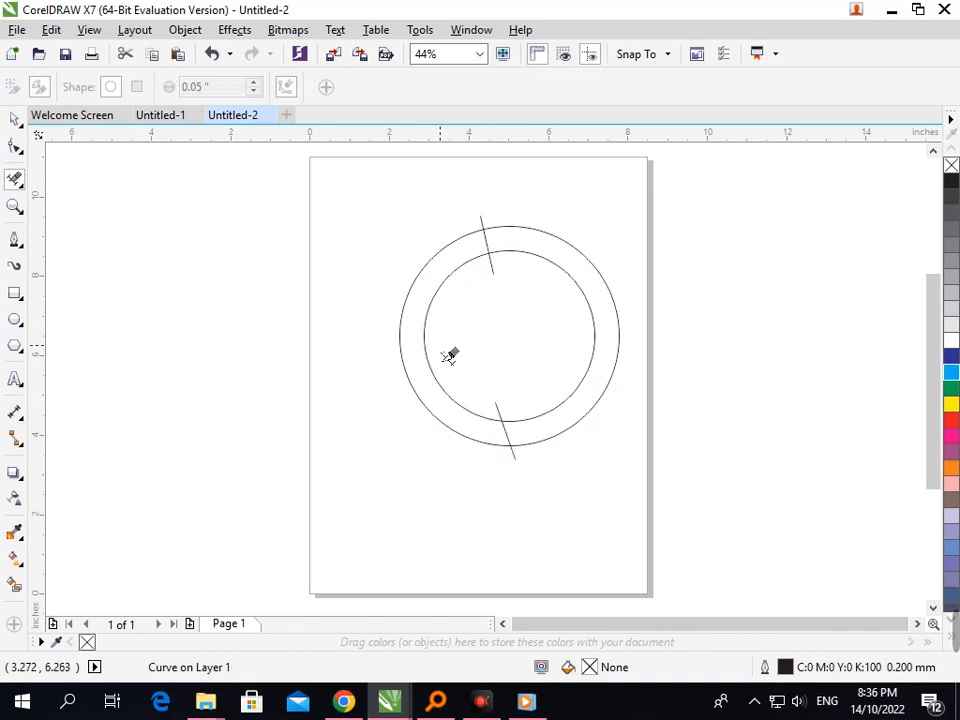
Step: Draw a slanted straight line, about 1.5 inches wide and 6.75 inches tall, crossing both circles from above to below
{"action": "left_click", "coordinate": [14, 242]}
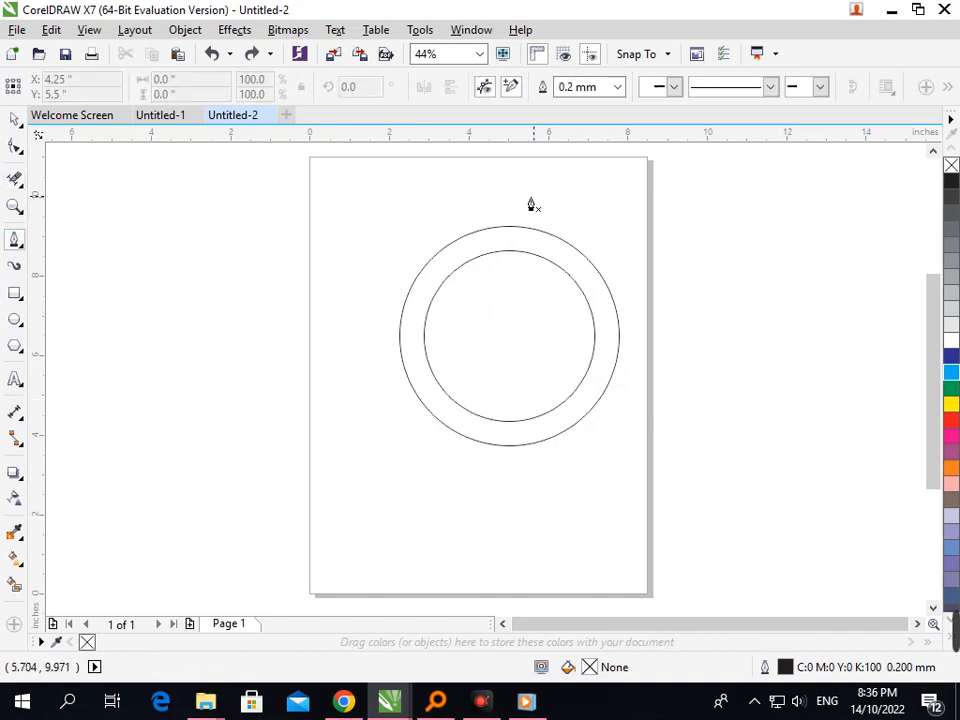
{"action": "left_click", "coordinate": [472, 209]}
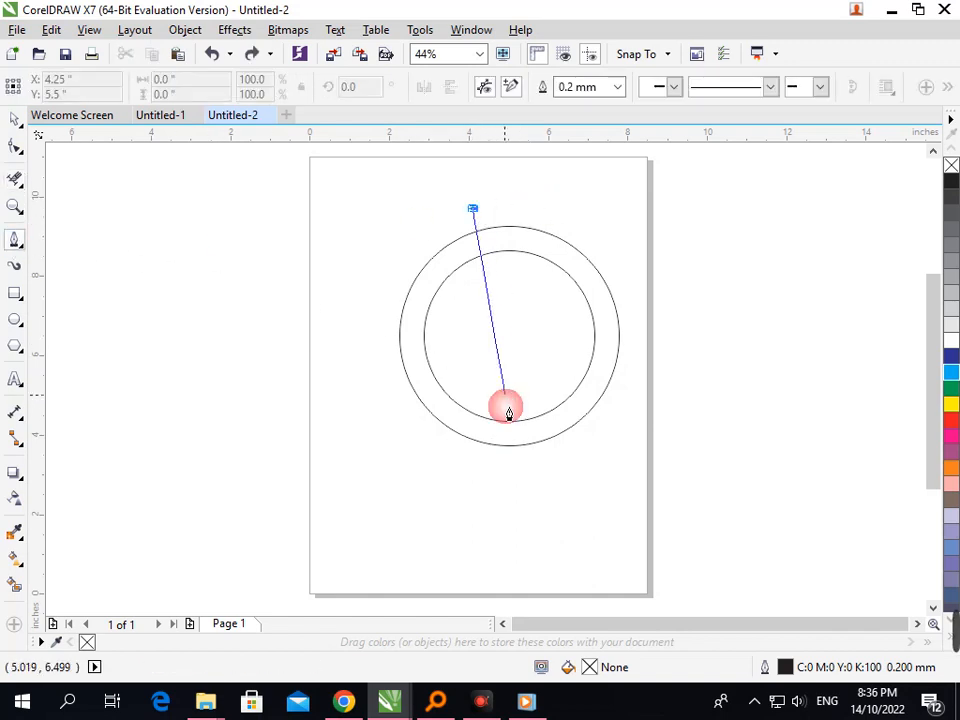
{"action": "double_click", "coordinate": [534, 483]}
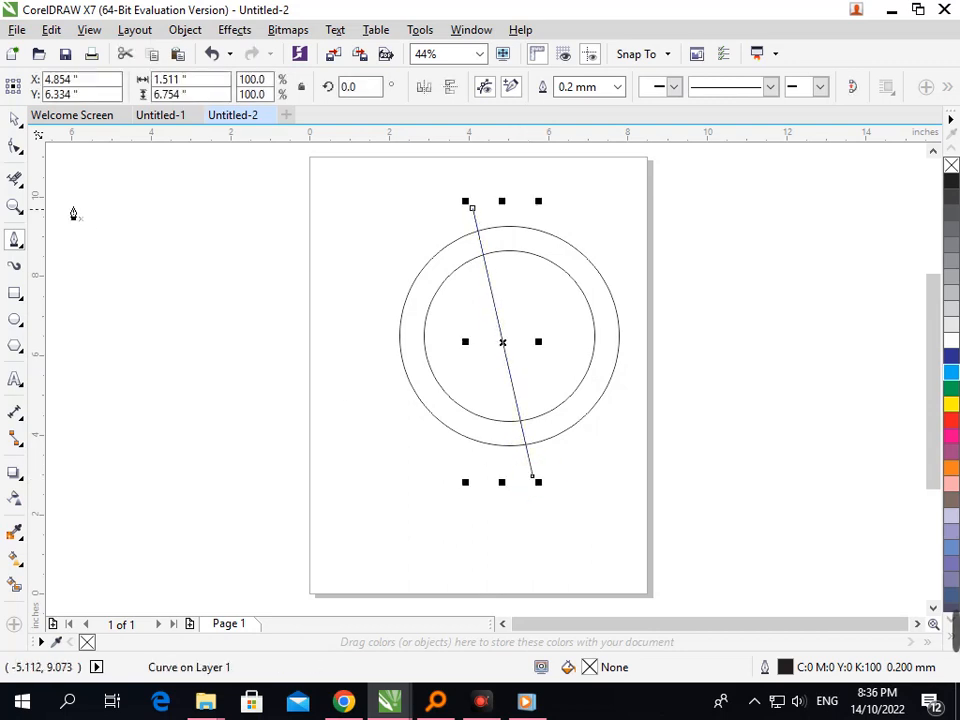
Step: Remove the circle halves right of the line and its excess segments with Virtual Segment Delete, leaving a closed C-shaped band
{"action": "left_click", "coordinate": [9, 183]}
{"action": "left_click_drag", "start_coordinate": [532, 332], "coordinate": [652, 328]}
{"action": "left_click_drag", "start_coordinate": [459, 347], "coordinate": [530, 350]}
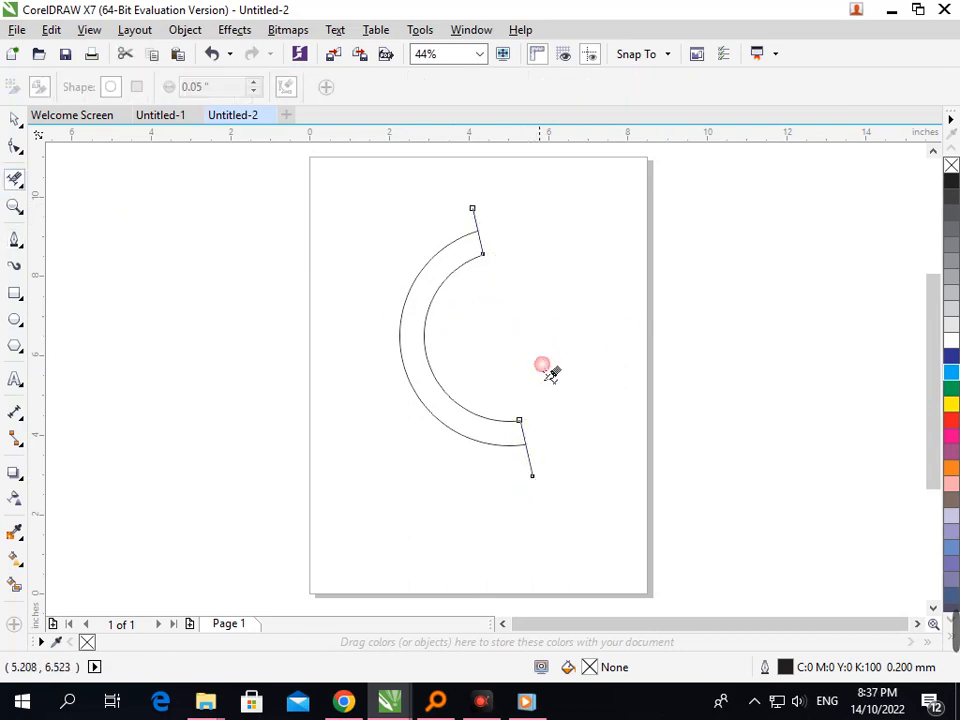
{"action": "left_click_drag", "start_coordinate": [511, 474], "coordinate": [578, 469]}
{"action": "left_click_drag", "start_coordinate": [457, 211], "coordinate": [506, 211]}
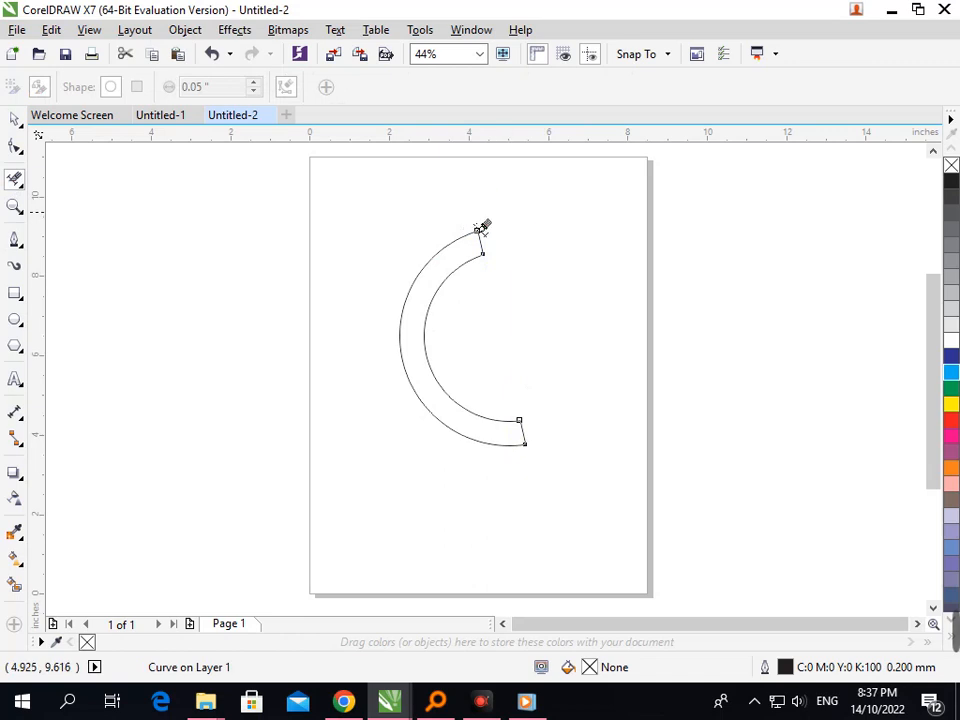
Step: Rotate the whole C-shaped band about 8 degrees clockwise so its end cuts are closer to vertical
{"action": "left_click", "coordinate": [14, 119]}
{"action": "left_click", "coordinate": [466, 178]}
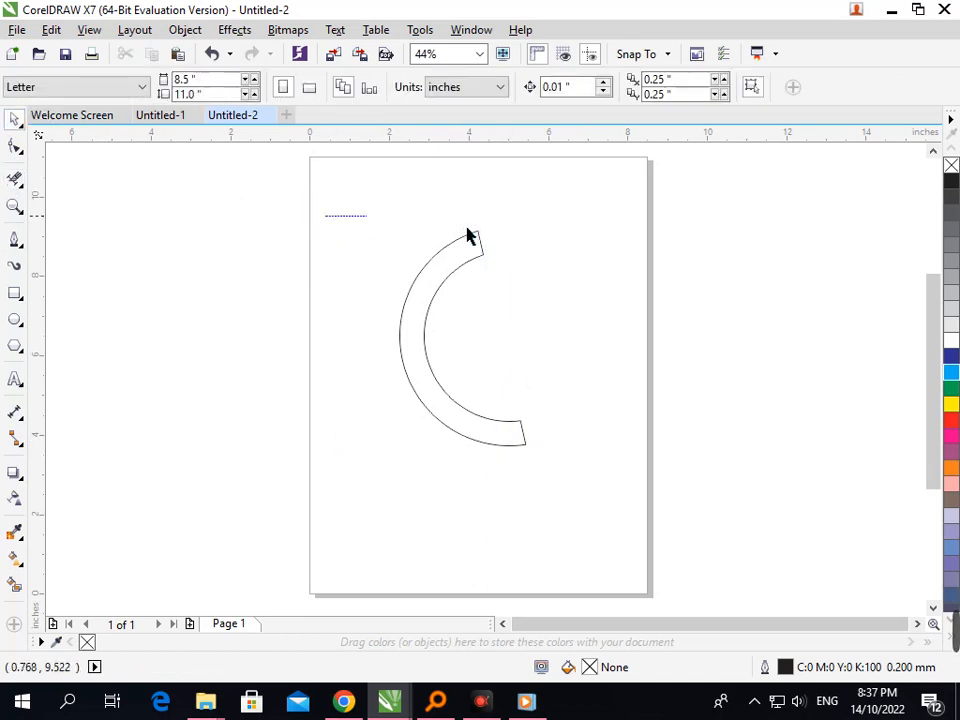
{"action": "left_click", "coordinate": [527, 448]}
{"action": "left_click", "coordinate": [527, 448]}
{"action": "left_click_drag", "start_coordinate": [532, 450], "coordinate": [526, 476]}
{"action": "left_click", "coordinate": [473, 494]}
Step: Duplicate the C-shaped band, enlarge the copy to about 3.97 by 7.73 inches and place it evenly around the original
{"action": "left_click_drag", "start_coordinate": [356, 200], "coordinate": [618, 502]}
{"action": "left_click_drag", "start_coordinate": [476, 437], "coordinate": [452, 471]}
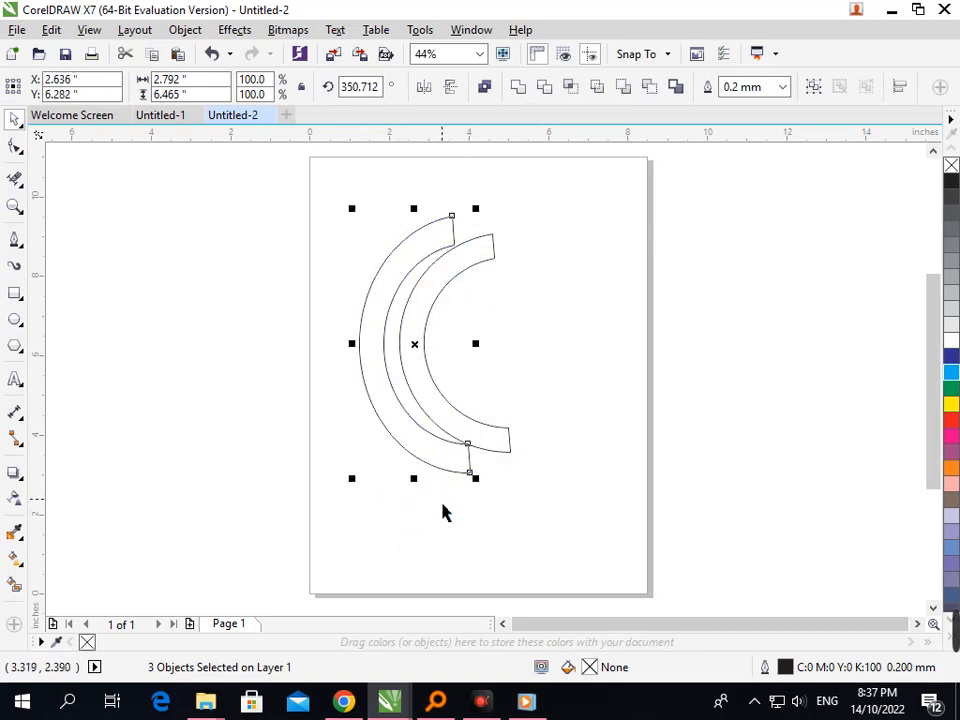
{"action": "left_click_drag", "start_coordinate": [432, 492], "coordinate": [457, 491]}
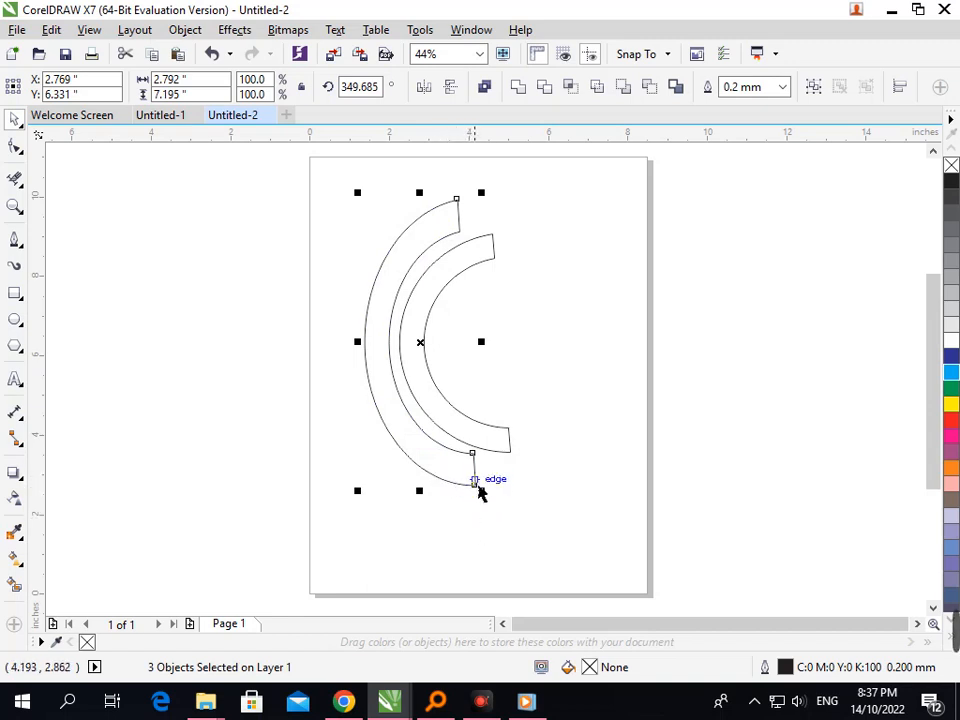
{"action": "left_click_drag", "start_coordinate": [490, 358], "coordinate": [531, 358]}
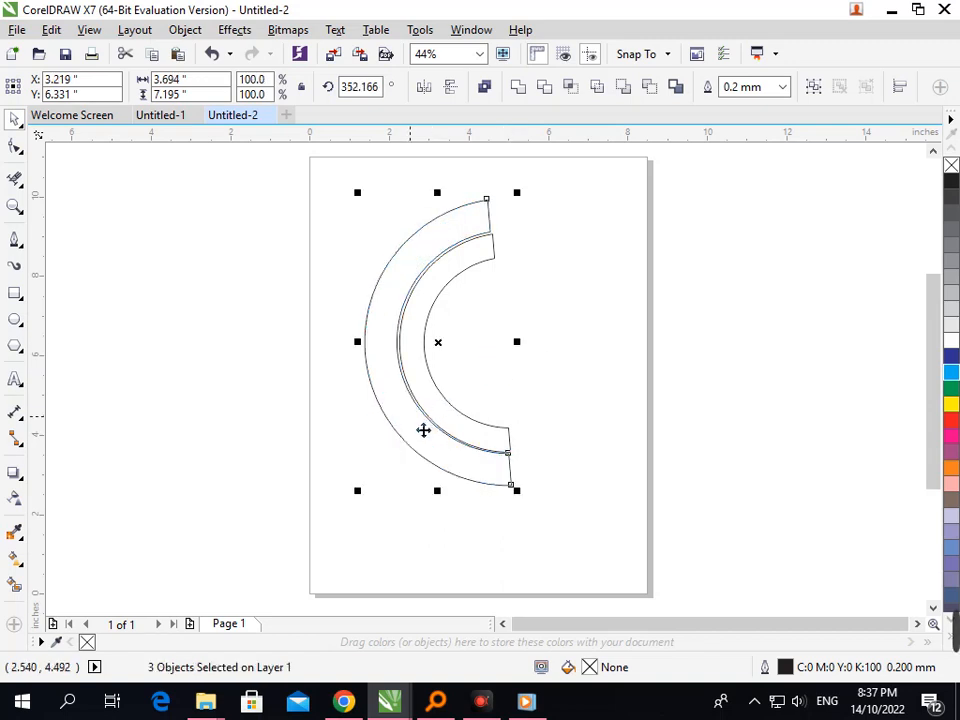
{"action": "left_click_drag", "start_coordinate": [423, 430], "coordinate": [410, 426]}
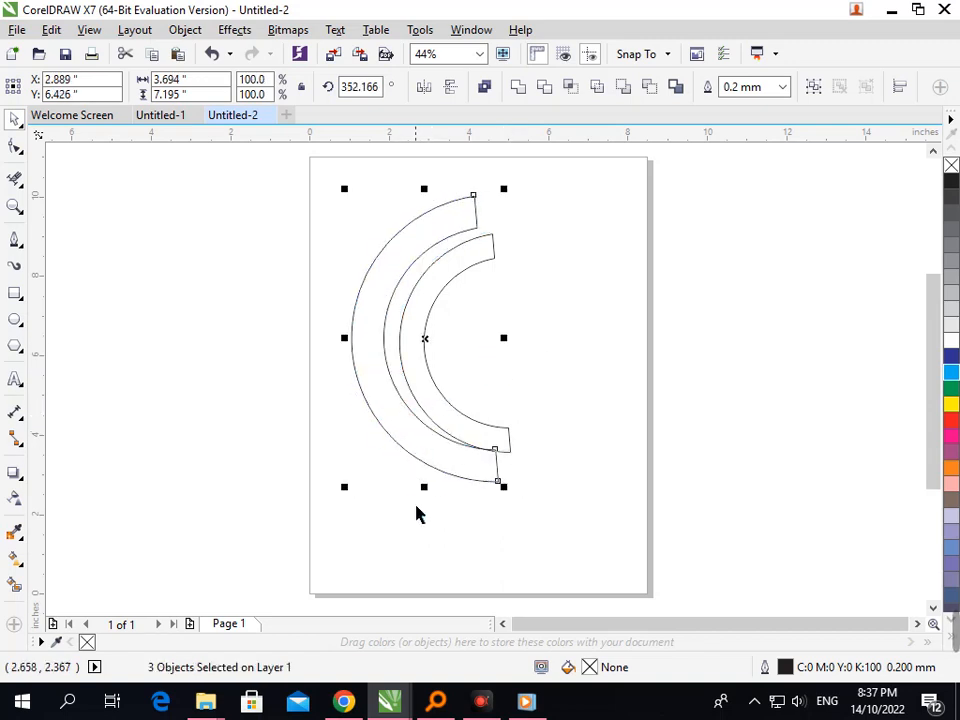
{"action": "left_click_drag", "start_coordinate": [492, 485], "coordinate": [553, 587]}
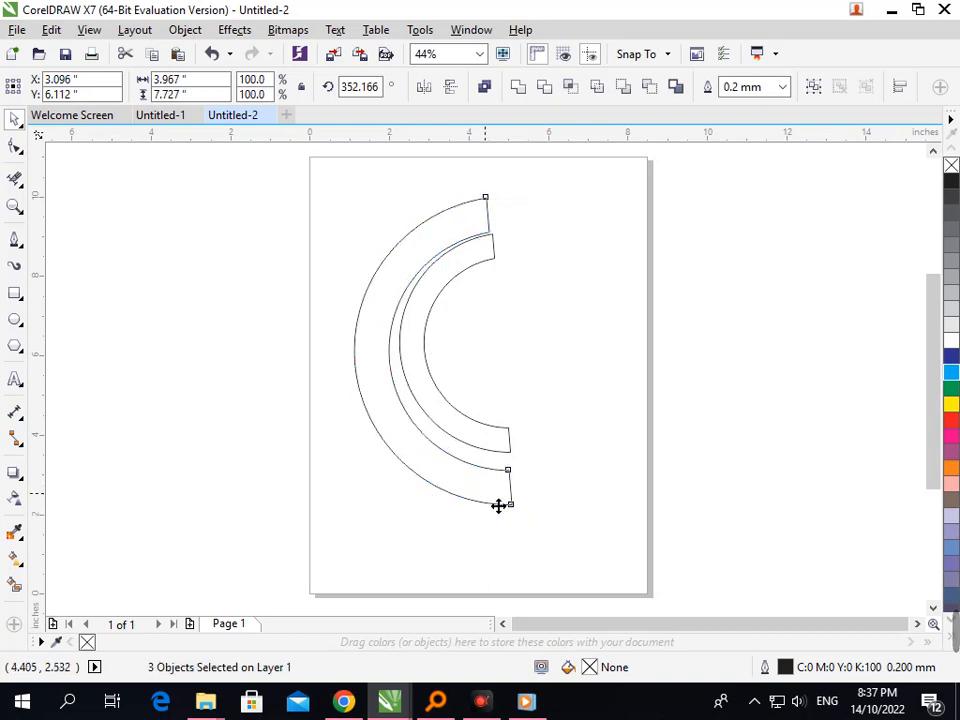
{"action": "left_click_drag", "start_coordinate": [498, 506], "coordinate": [499, 496]}
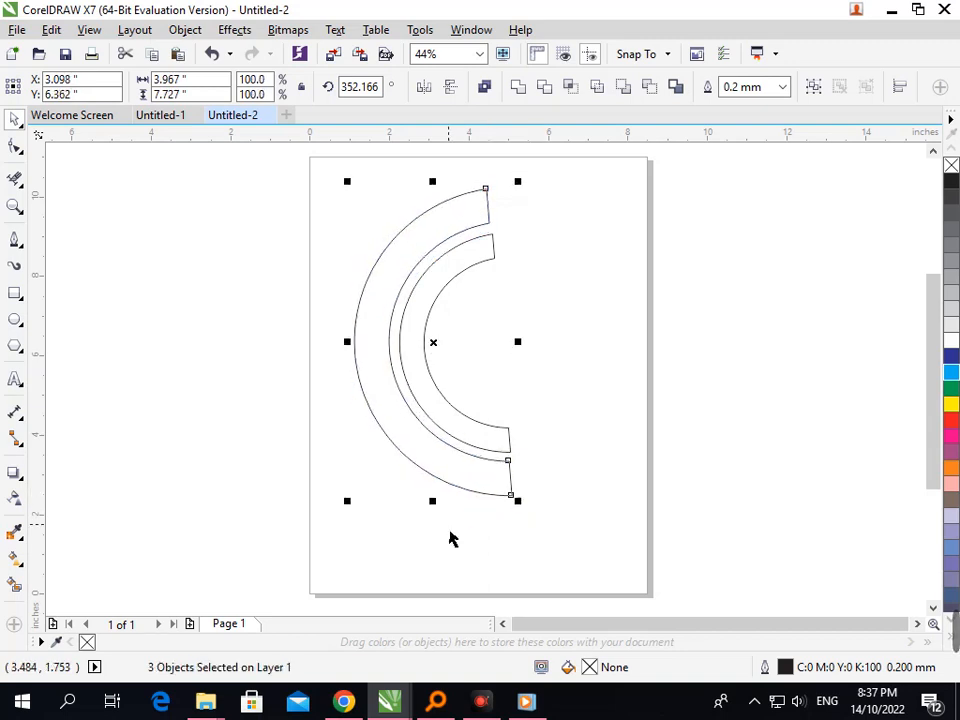
{"action": "left_click", "coordinate": [626, 379]}
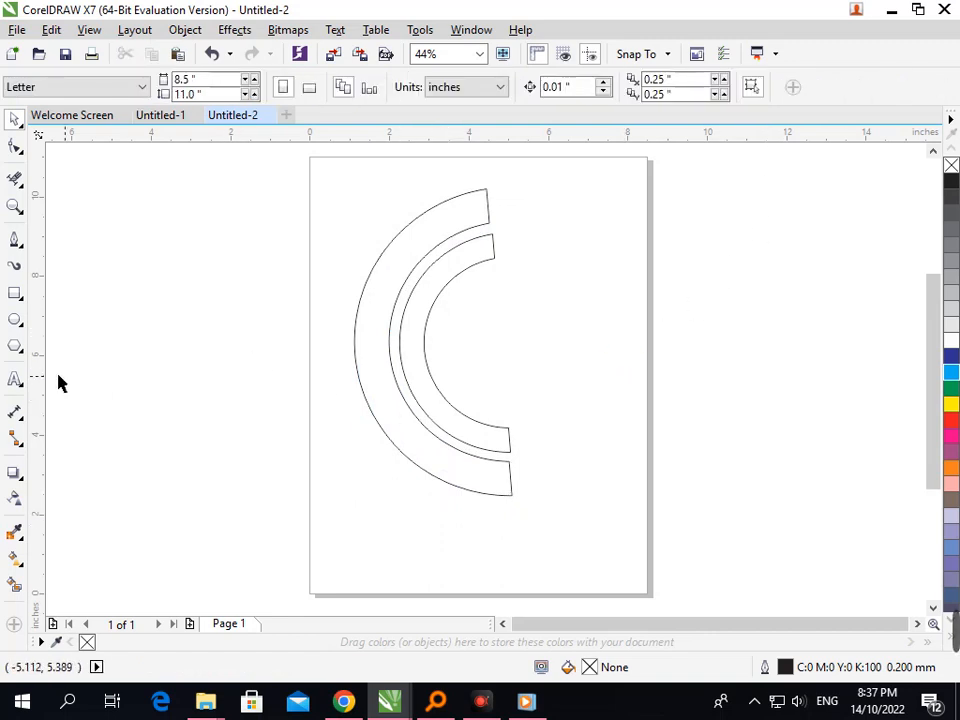
Step: Add the letter A as Arial artistic text, enlarge it to about 272 pt and place it inside the inner band's opening
{"action": "left_click", "coordinate": [9, 384]}
{"action": "left_click", "coordinate": [601, 318]}
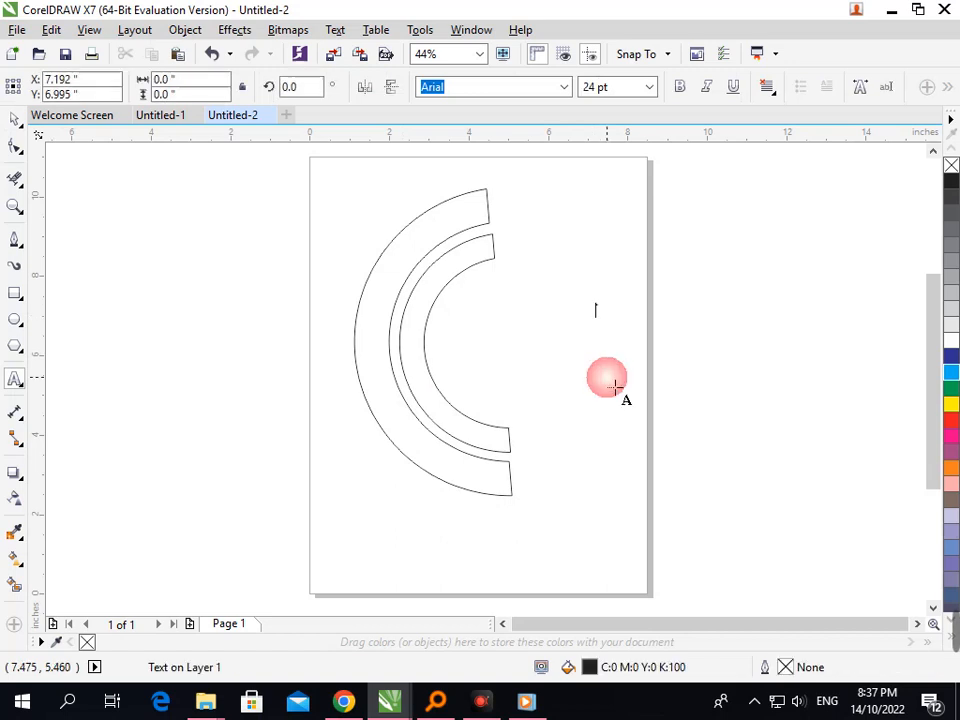
{"action": "type", "text": "a"}
{"action": "key", "text": "Escape"}
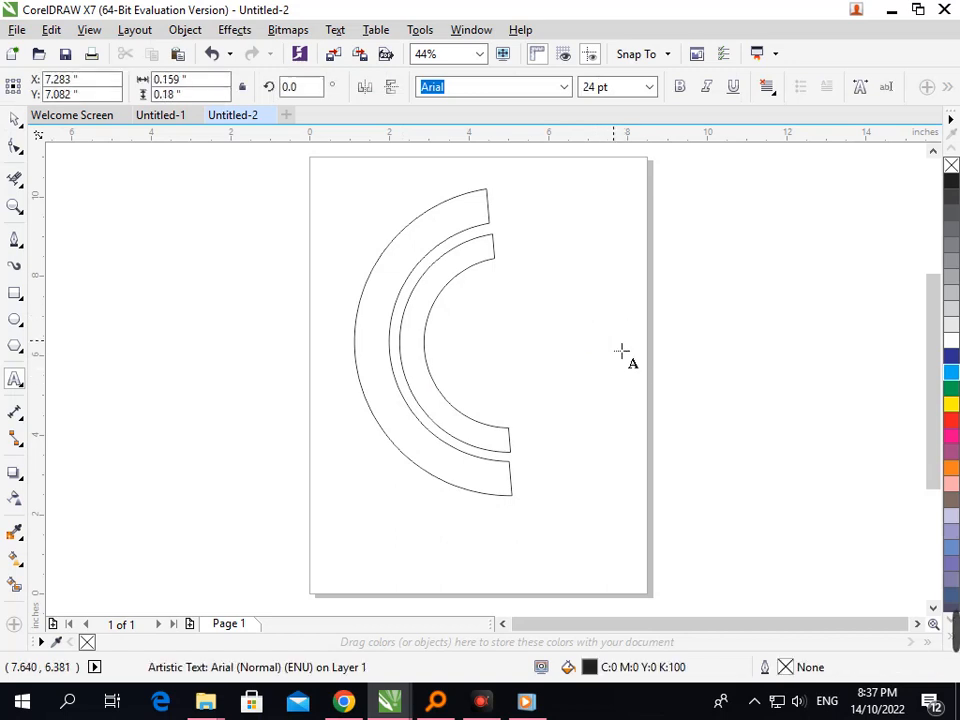
{"action": "key", "text": "Escape"}
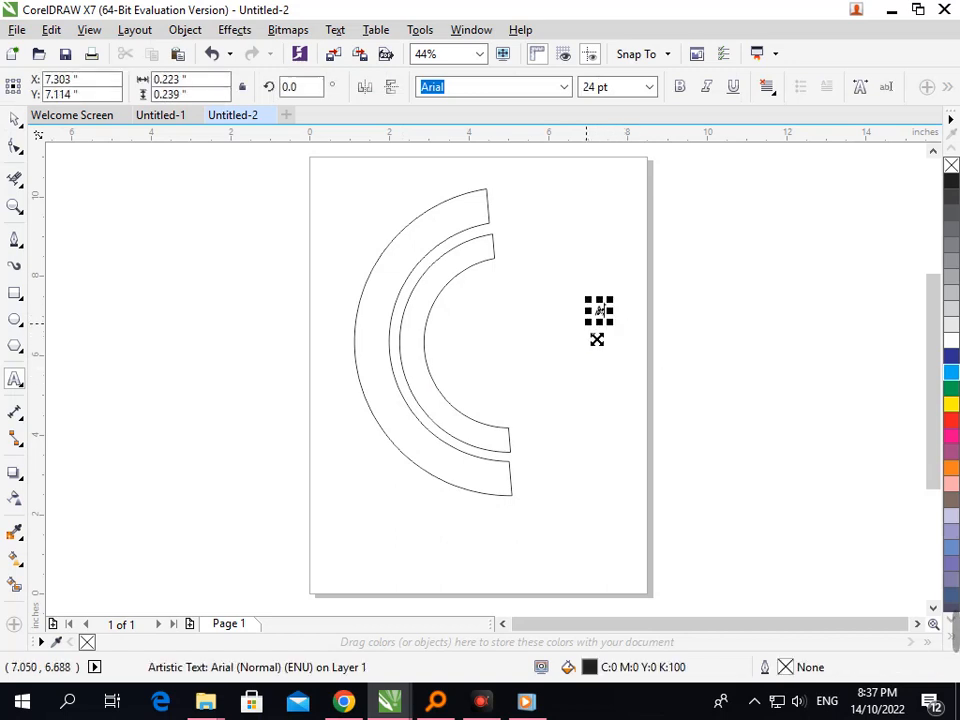
{"action": "left_click_drag", "start_coordinate": [597, 340], "coordinate": [551, 409]}
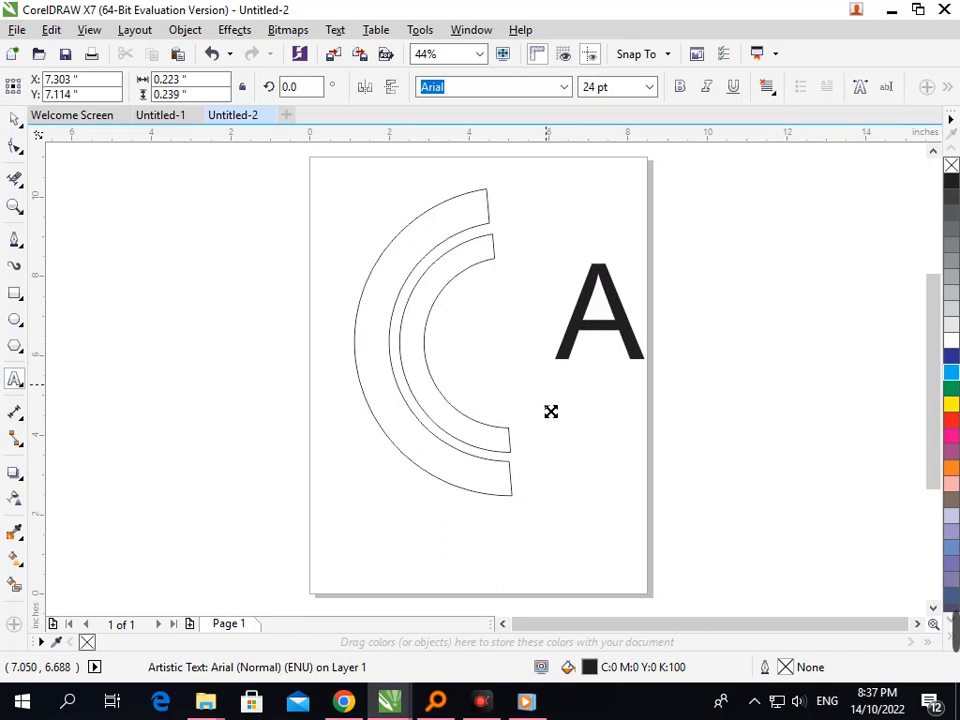
{"action": "left_click", "coordinate": [15, 120]}
{"action": "left_click_drag", "start_coordinate": [576, 351], "coordinate": [496, 388]}
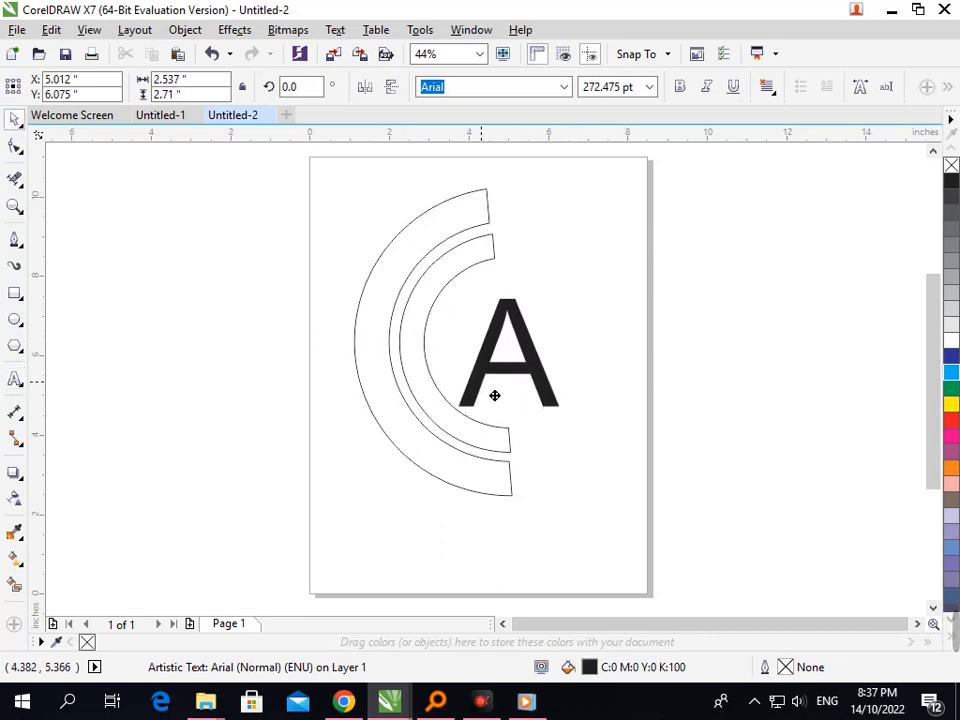
Step: Draw a swoosh curve about 3.5 by 1.5 inches with the Pen tool, from the A's lower-left foot across its crossbar and beyond
{"action": "left_click", "coordinate": [15, 240]}
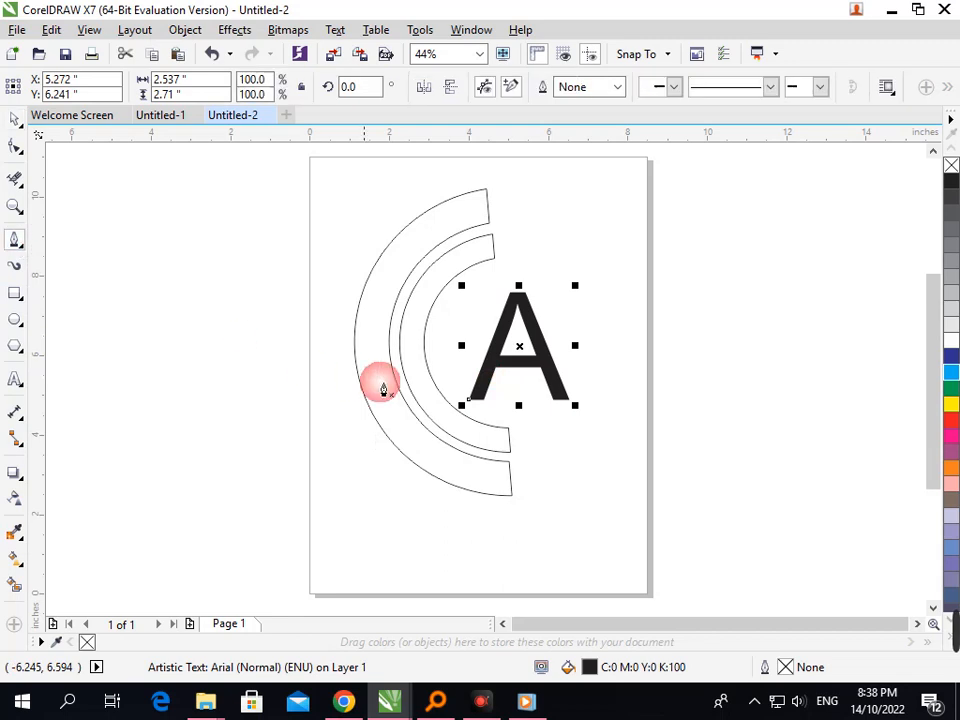
{"action": "left_click", "coordinate": [469, 401]}
{"action": "left_click_drag", "start_coordinate": [475, 352], "coordinate": [534, 338]}
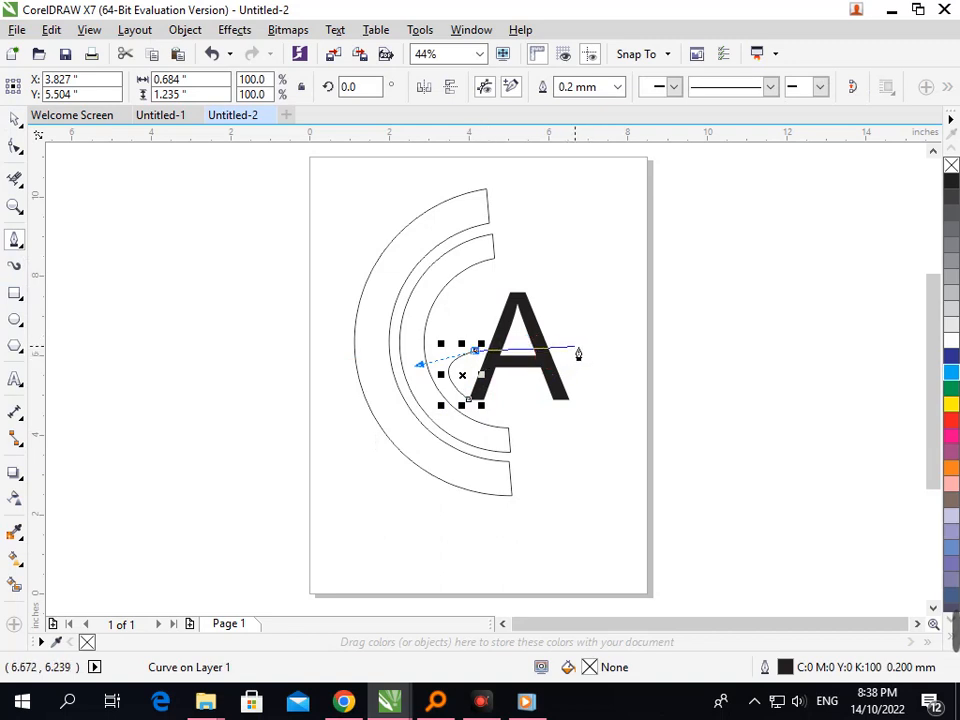
{"action": "left_click_drag", "start_coordinate": [577, 348], "coordinate": [615, 371]}
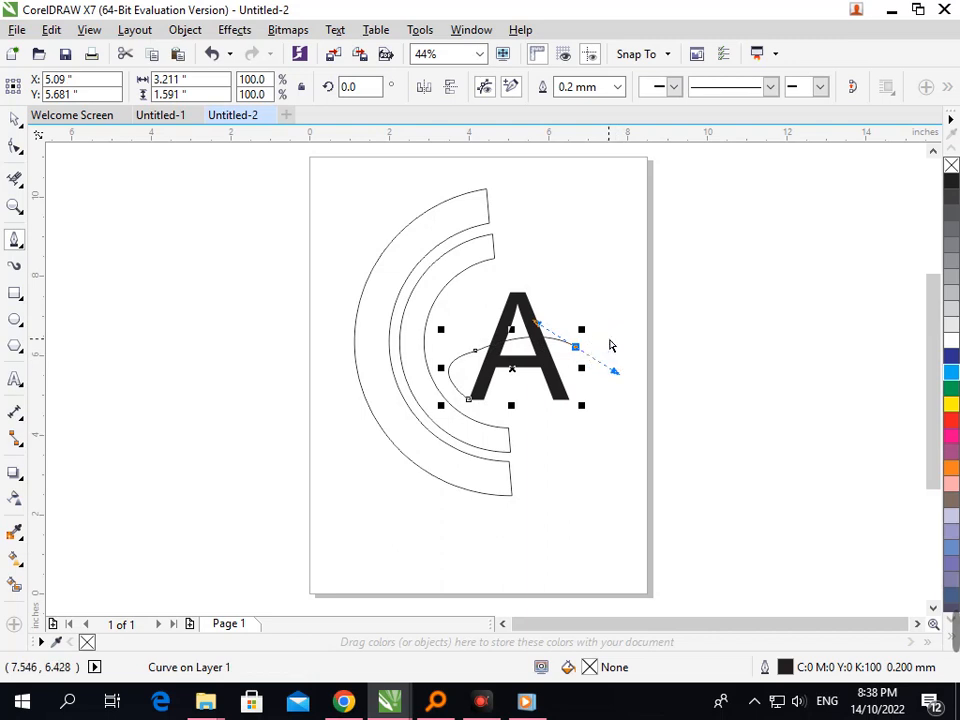
{"action": "key", "text": "ctrl+z"}
{"action": "mouse_move", "coordinate": [569, 361]}
{"action": "left_mouse_down"}
{"action": "mouse_move", "coordinate": [600, 391]}
{"action": "mouse_move", "coordinate": [602, 377]}
{"action": "left_mouse_up"}
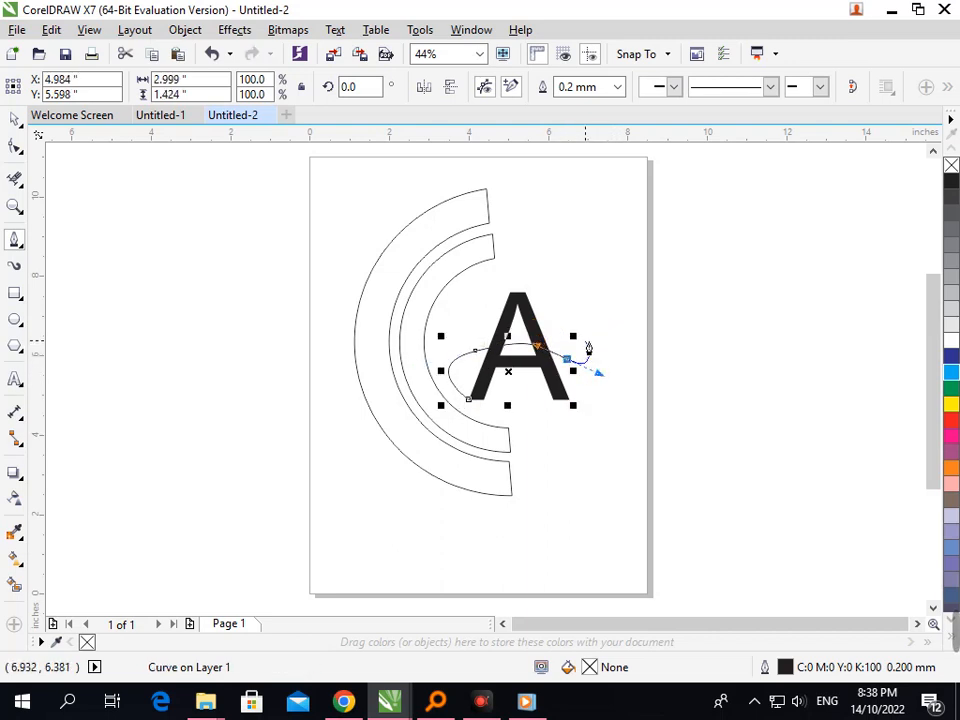
{"action": "left_click", "coordinate": [586, 341]}
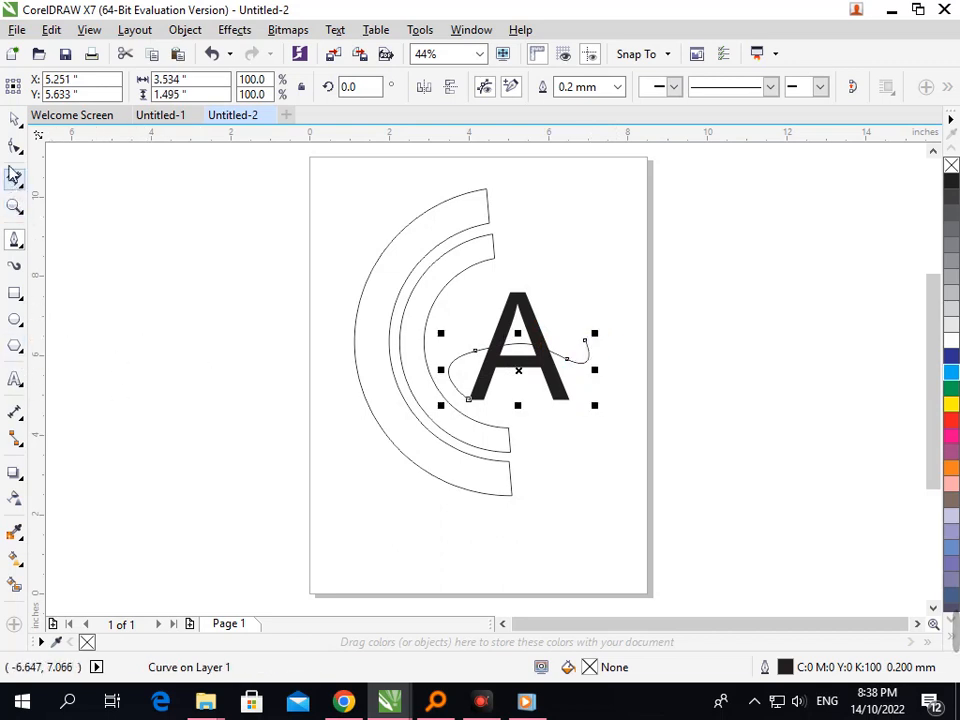
{"action": "left_click", "coordinate": [15, 119]}
{"action": "left_click", "coordinate": [155, 372]}
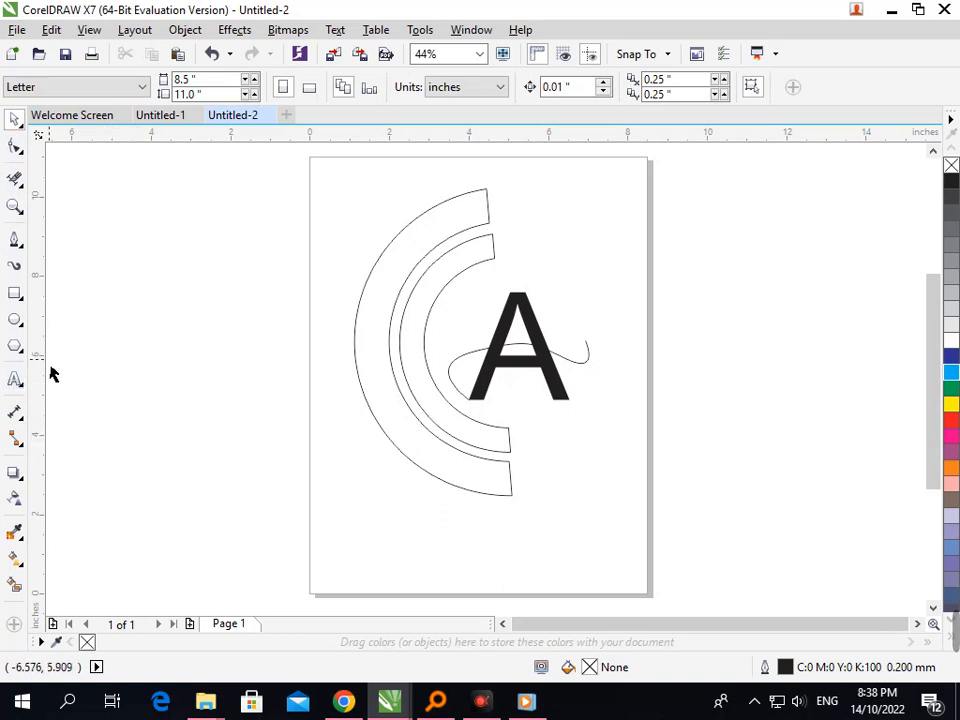
Step: Set the swoosh curve's outline width to 5.0 mm and color its fill and outline red
{"action": "left_click", "coordinate": [449, 395]}
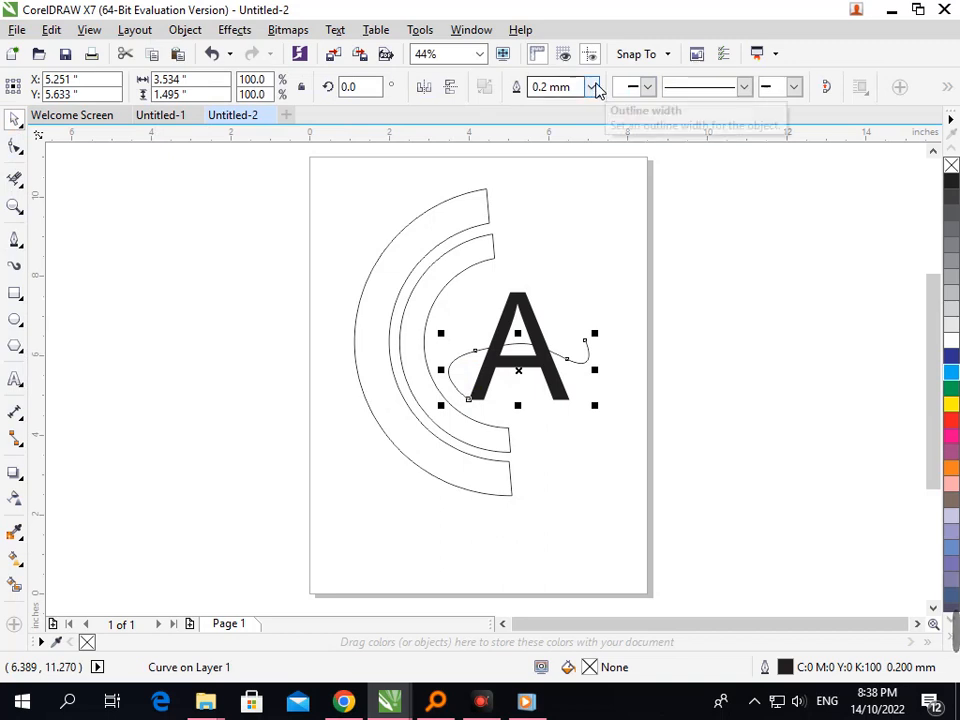
{"action": "left_click", "coordinate": [594, 87]}
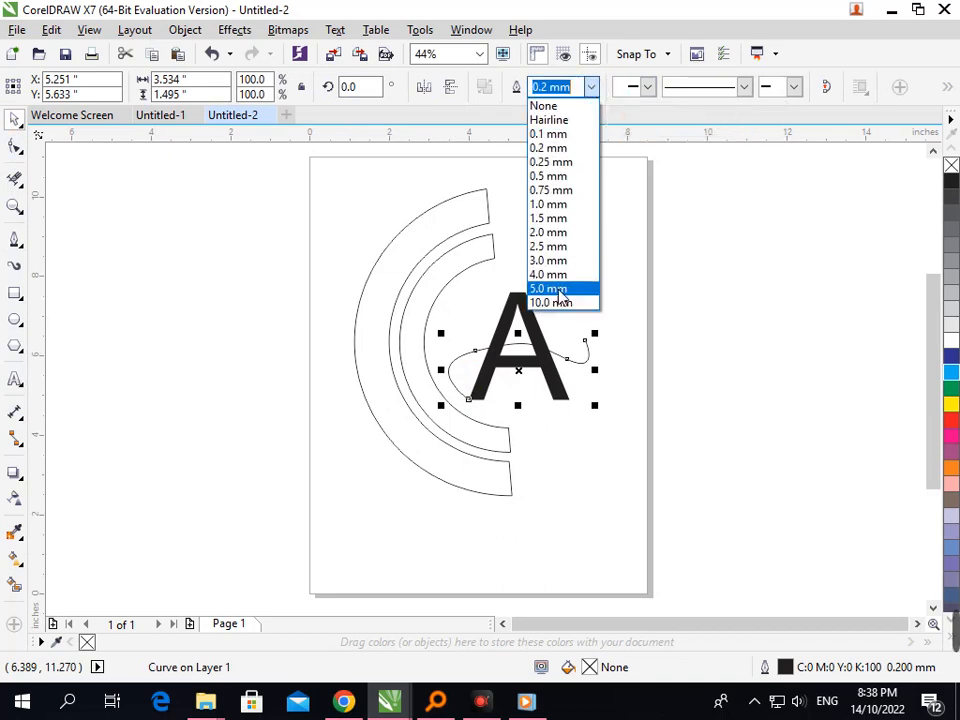
{"action": "left_click", "coordinate": [522, 103]}
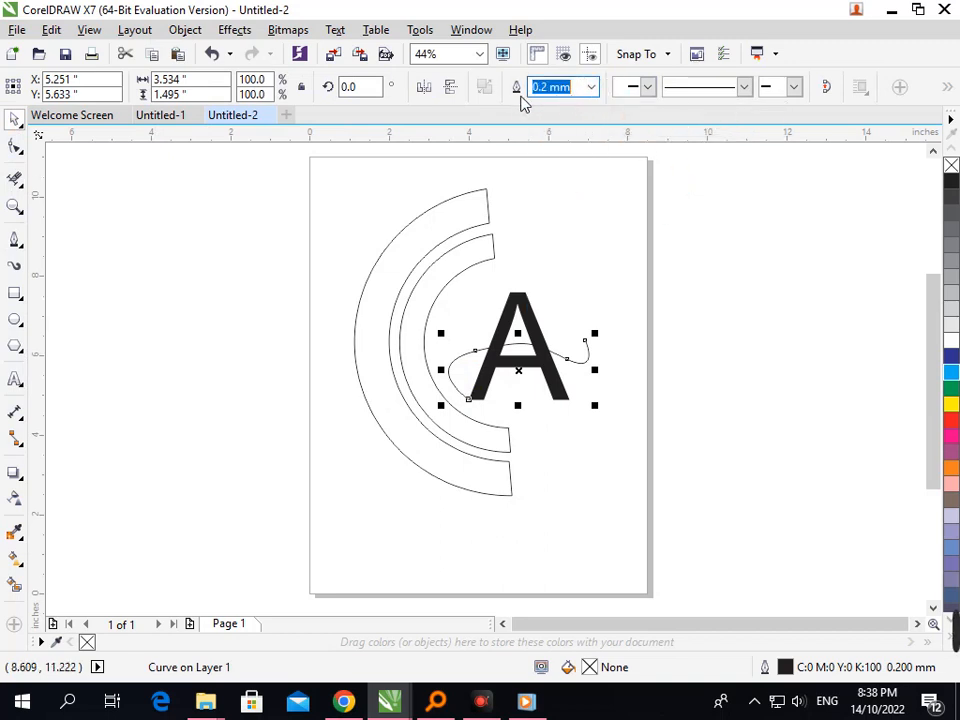
{"action": "left_click", "coordinate": [597, 87]}
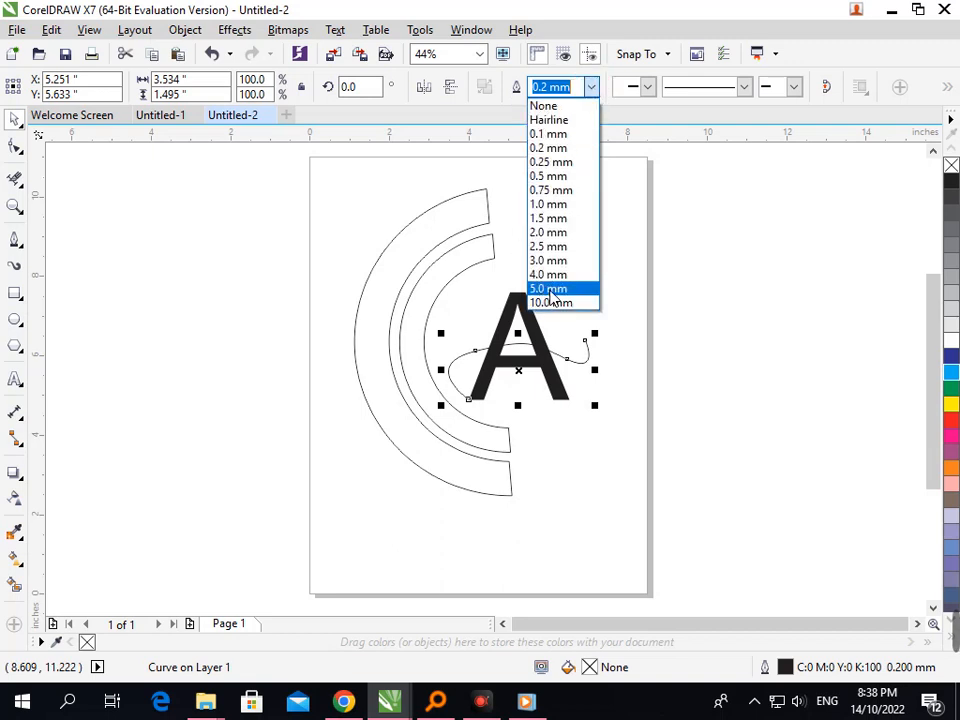
{"action": "left_click", "coordinate": [549, 290]}
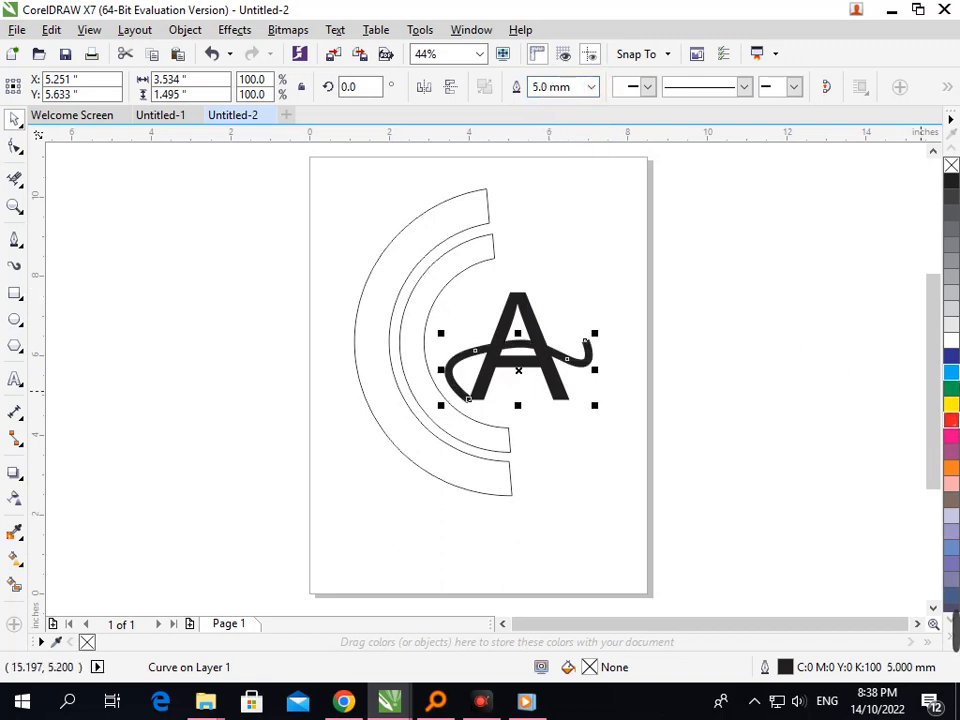
{"action": "left_click", "coordinate": [951, 420]}
{"action": "right_click", "coordinate": [951, 420]}
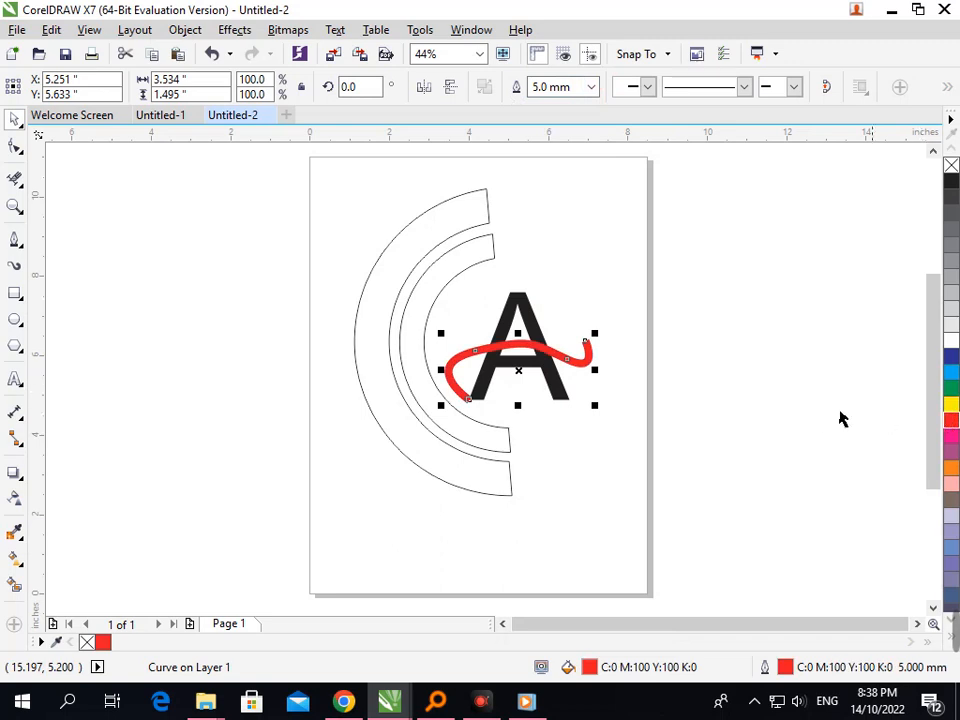
{"action": "left_click", "coordinate": [611, 310]}
Step: Fill the letter A with dark blue (C:100 M:100 Y:0 K:0)
{"action": "left_click", "coordinate": [557, 399]}
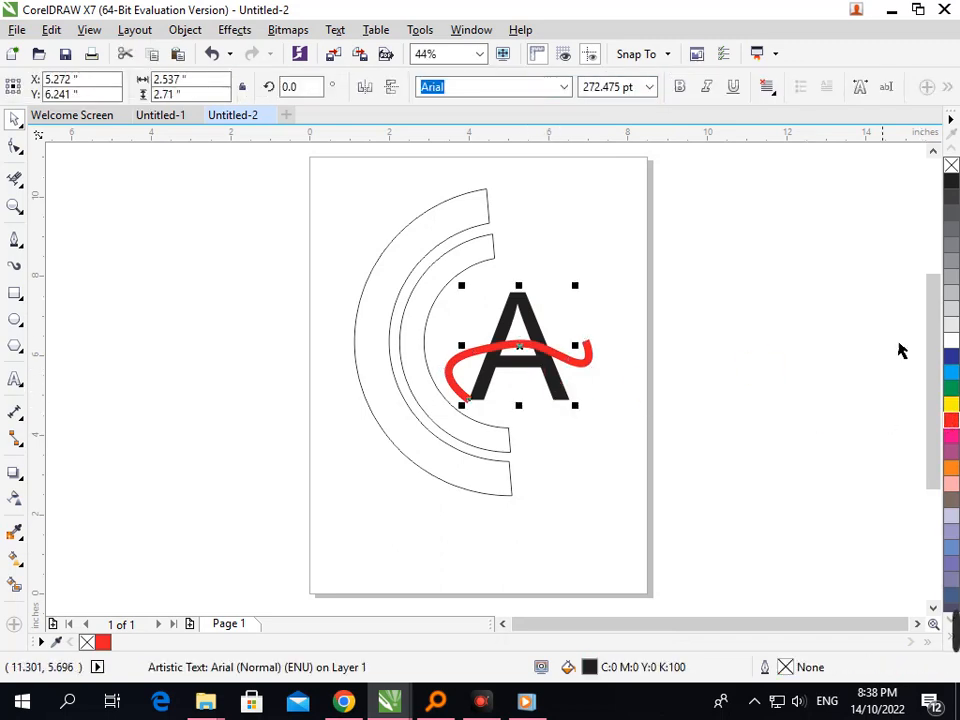
{"action": "left_click", "coordinate": [950, 357]}
{"action": "left_click", "coordinate": [677, 375]}
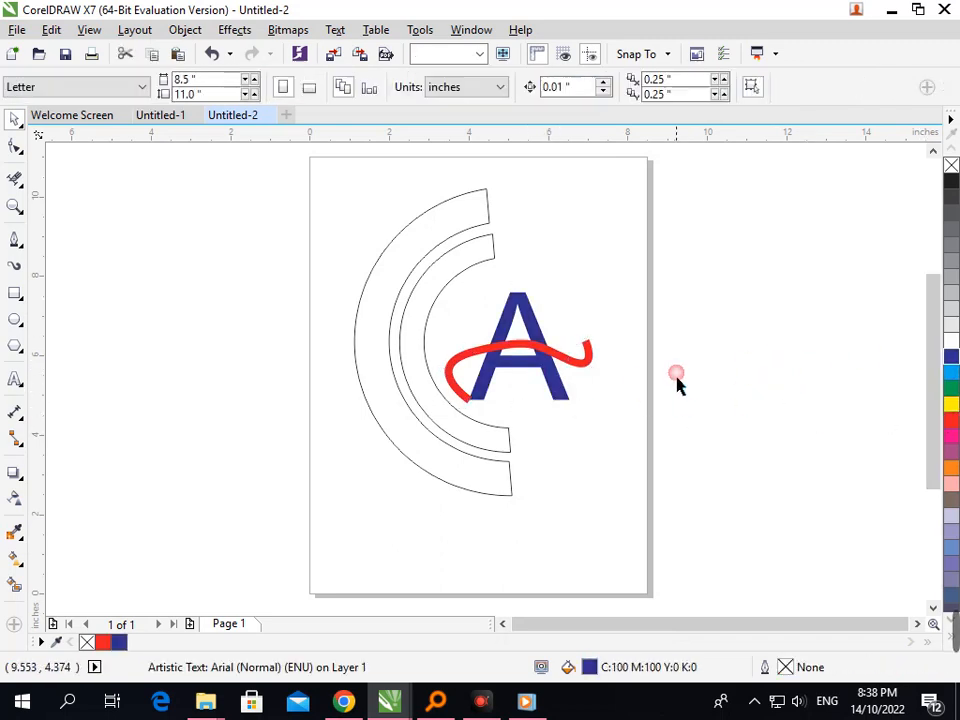
Step: Fill the inner C-shaped band with dark blue (C:100 M:100 Y:0 K:0) using Smart Fill
{"action": "left_click", "coordinate": [445, 440]}
{"action": "left_click", "coordinate": [950, 362]}
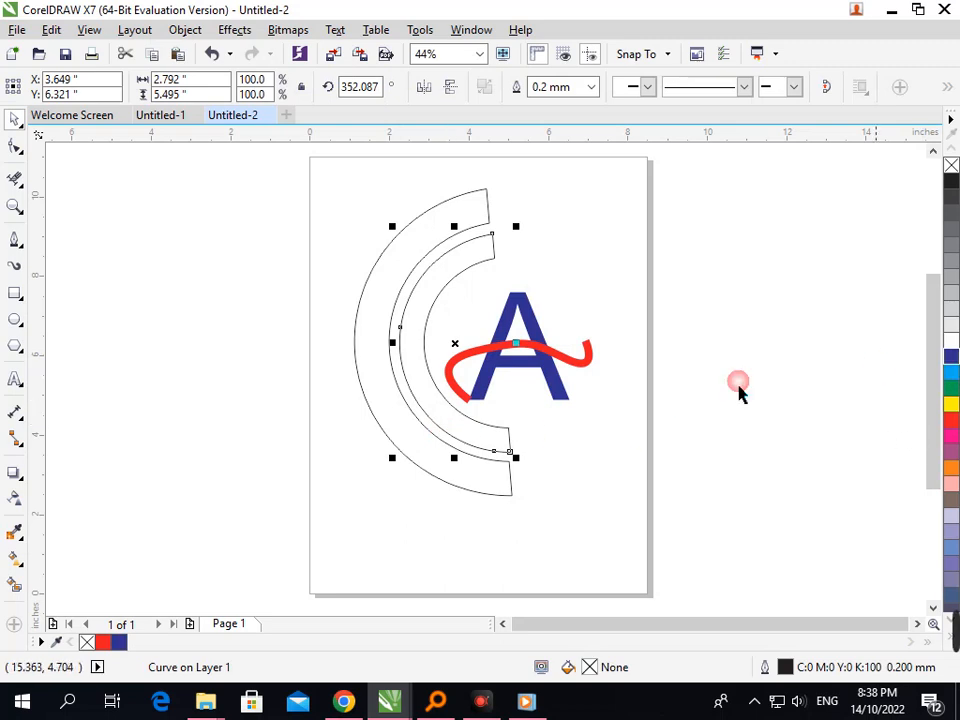
{"action": "left_click", "coordinate": [15, 583]}
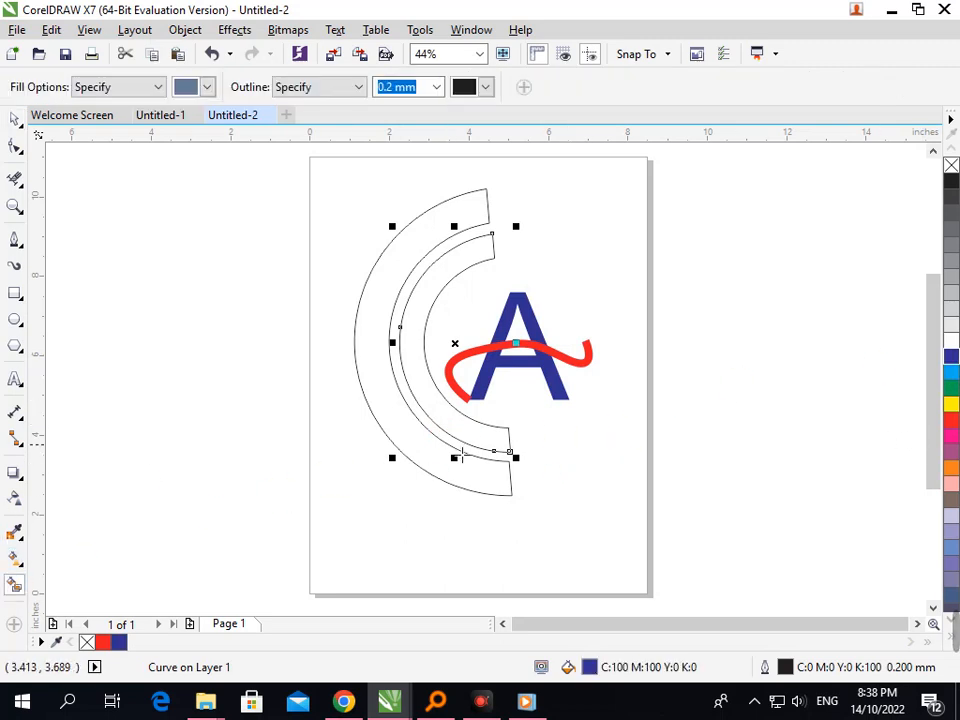
{"action": "left_click", "coordinate": [495, 443]}
{"action": "left_click", "coordinate": [951, 358]}
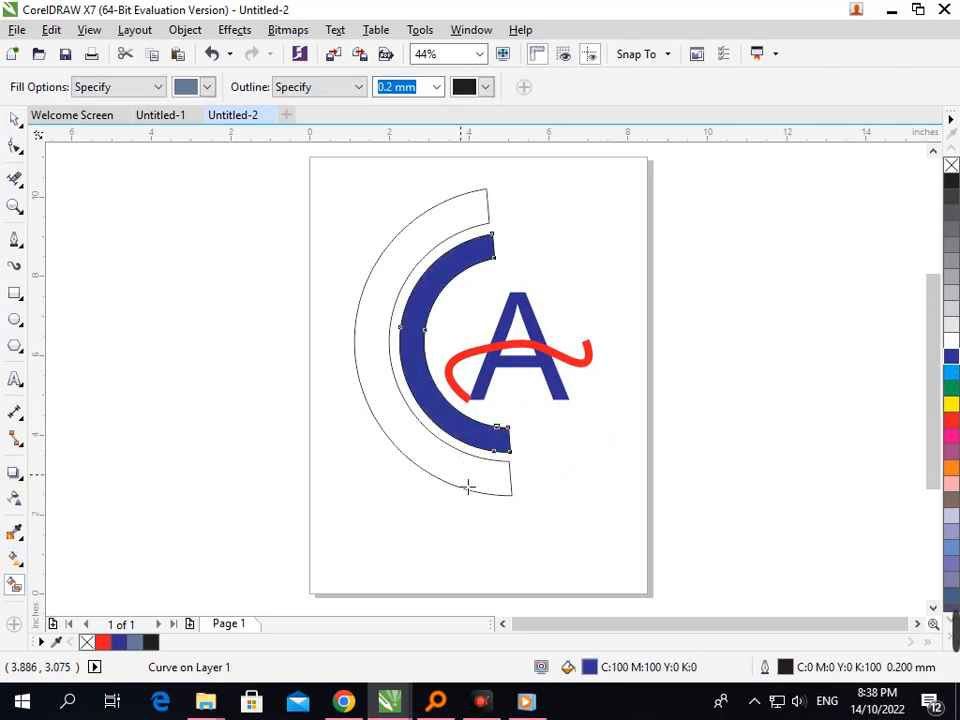
Step: Smart-fill the outer C-shaped band and color it cyan (C:100 M:0 Y:0 K:0)
{"action": "left_click", "coordinate": [467, 489]}
{"action": "left_click", "coordinate": [950, 372]}
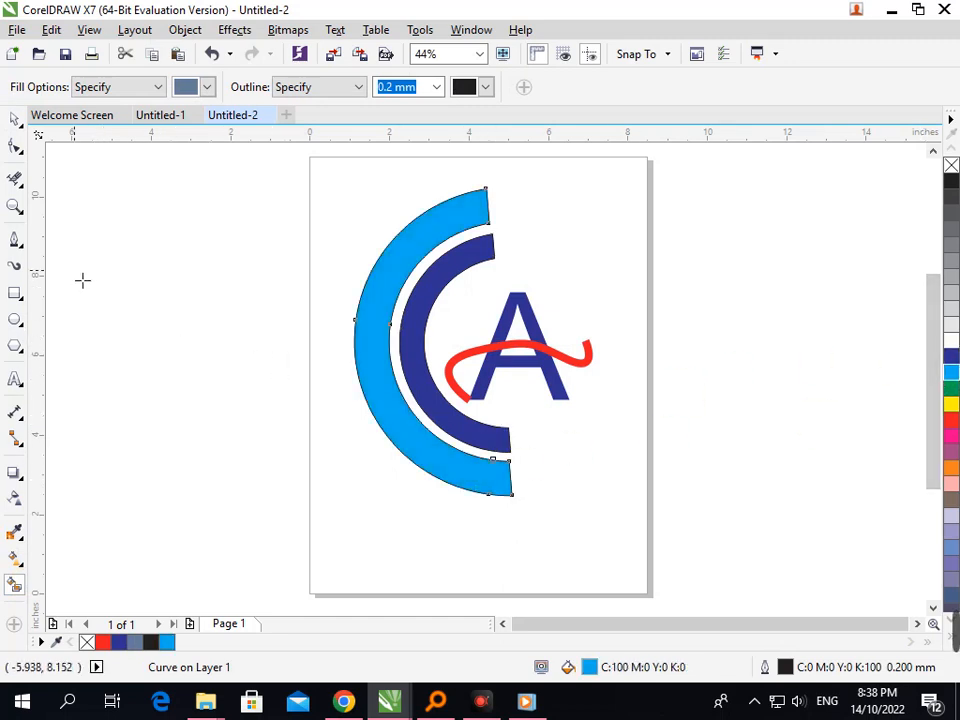
{"action": "left_click", "coordinate": [15, 119]}
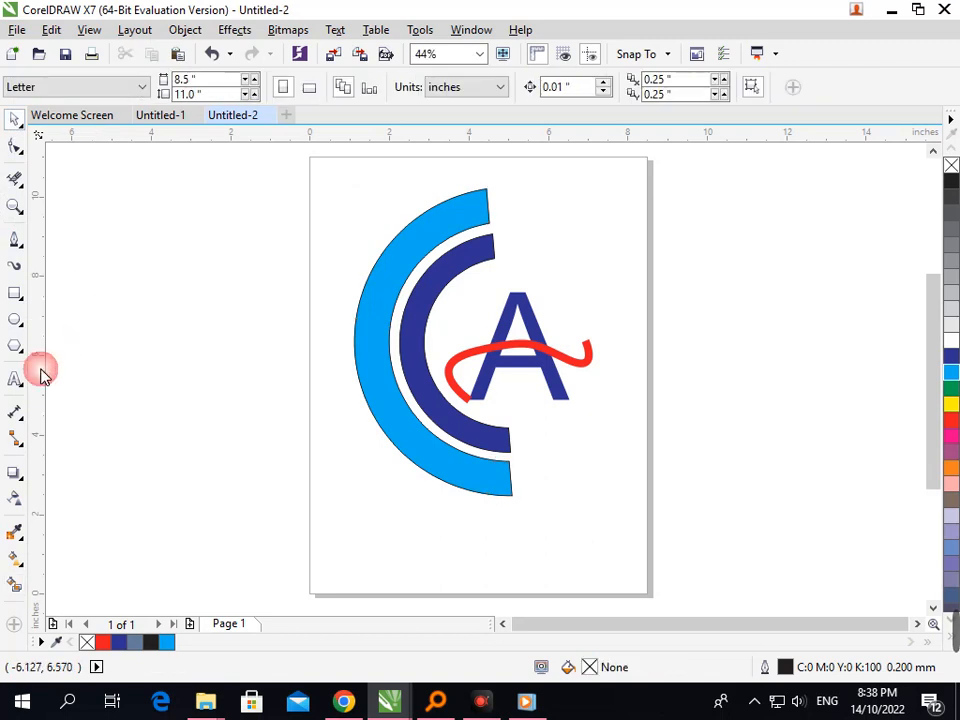
Step: Enlarge the letter A to about 341 pt and move it up and right so its foot meets the swoosh's start
{"action": "left_click", "coordinate": [504, 391]}
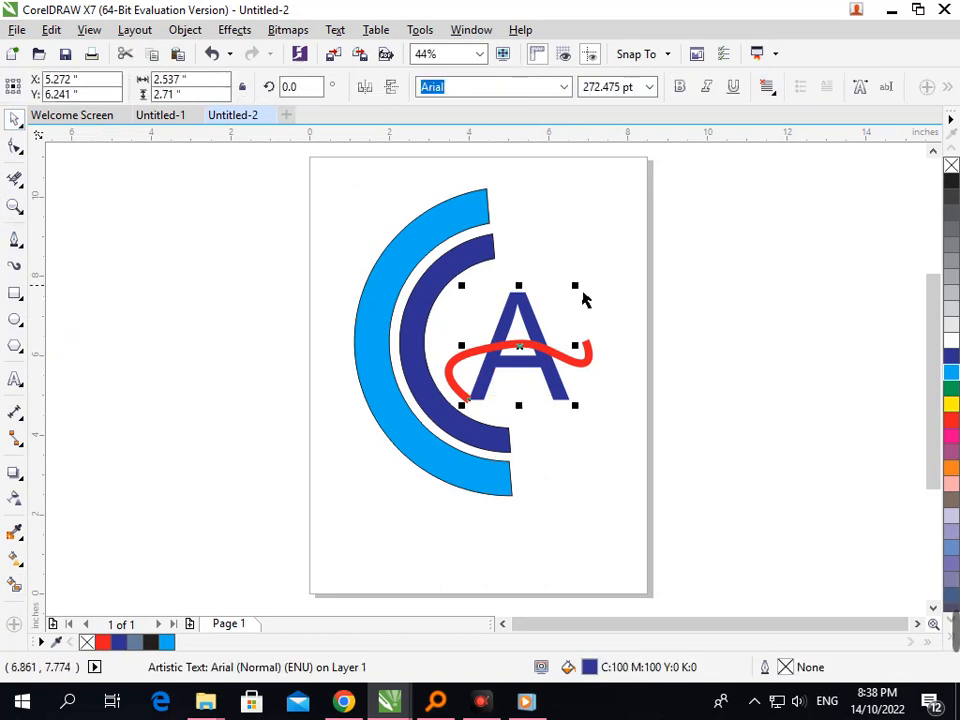
{"action": "left_click_drag", "start_coordinate": [596, 296], "coordinate": [604, 283]}
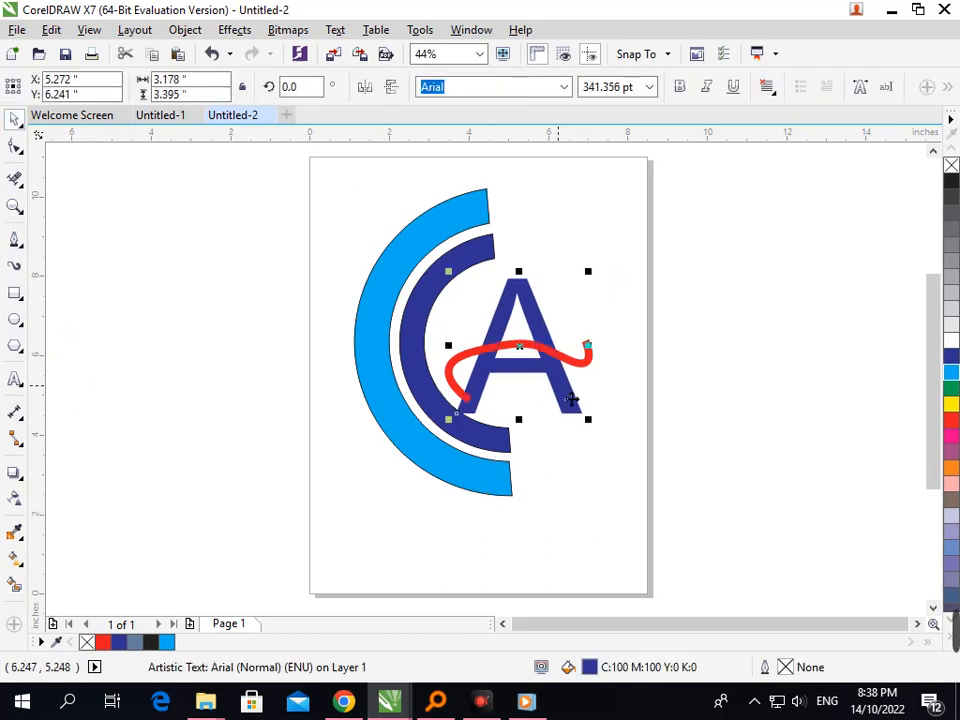
{"action": "left_click_drag", "start_coordinate": [571, 398], "coordinate": [590, 386]}
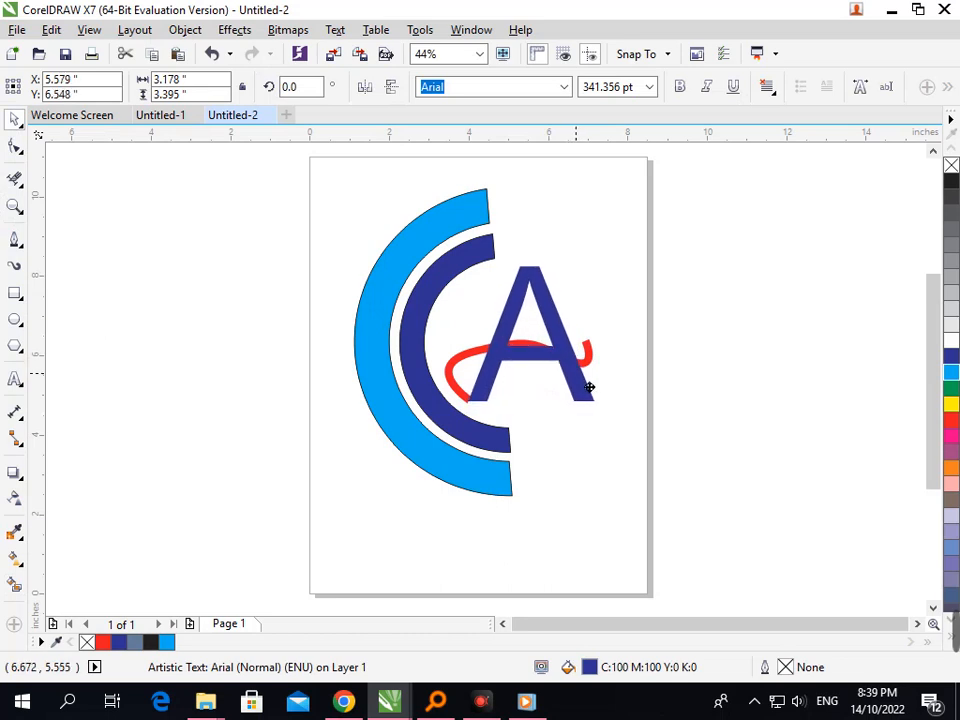
{"action": "left_click", "coordinate": [573, 512]}
Step: Draw a circle about 0.38 inch wide above the swoosh's tip and one about 0.64 inch wide beside the outer band's upper end
{"action": "left_click", "coordinate": [15, 320]}
{"action": "mouse_move", "coordinate": [145, 352]}
{"action": "left_mouse_down"}
{"action": "mouse_move", "coordinate": [167, 377]}
{"action": "mouse_move", "coordinate": [614, 331]}
{"action": "mouse_move", "coordinate": [596, 337]}
{"action": "mouse_move", "coordinate": [522, 217]}
{"action": "left_mouse_up"}
{"action": "left_click", "coordinate": [16, 125]}
{"action": "left_click", "coordinate": [20, 130]}
{"action": "left_click", "coordinate": [519, 224]}
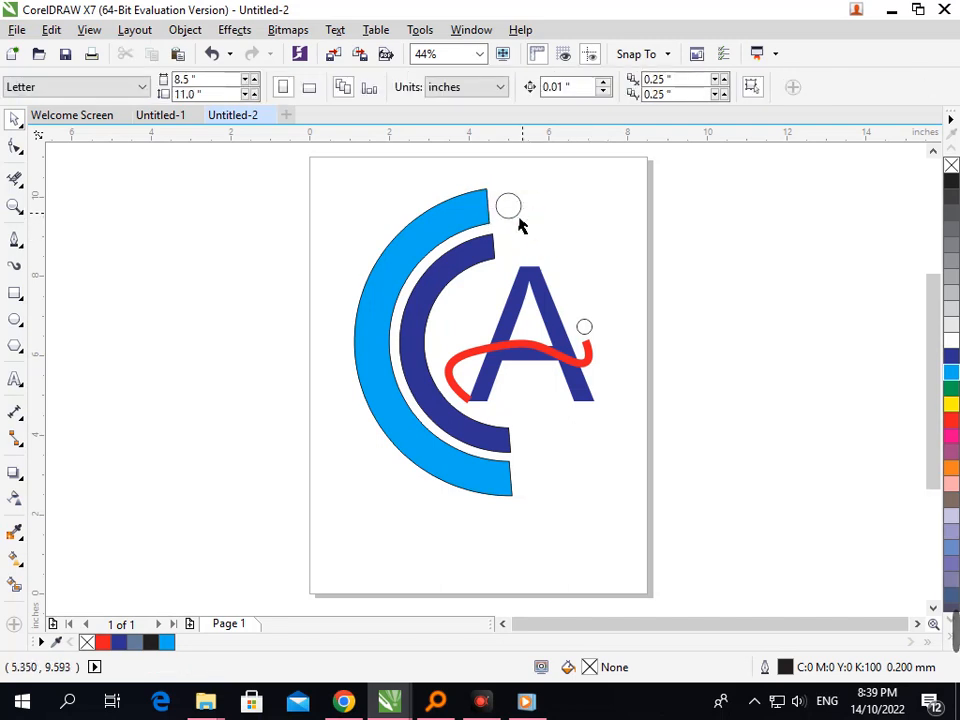
Step: Align the larger circle with the outer band's upper end and copy it to the inner band's upper end and both bands' lower ends
{"action": "left_click", "coordinate": [513, 217]}
{"action": "left_click", "coordinate": [608, 232]}
{"action": "left_click", "coordinate": [513, 219]}
{"action": "left_click_drag", "start_coordinate": [525, 221], "coordinate": [542, 451]}
{"action": "right_click", "coordinate": [526, 258]}
{"action": "right_click", "coordinate": [541, 495]}
{"action": "right_click", "coordinate": [542, 451]}
{"action": "left_click", "coordinate": [573, 474]}
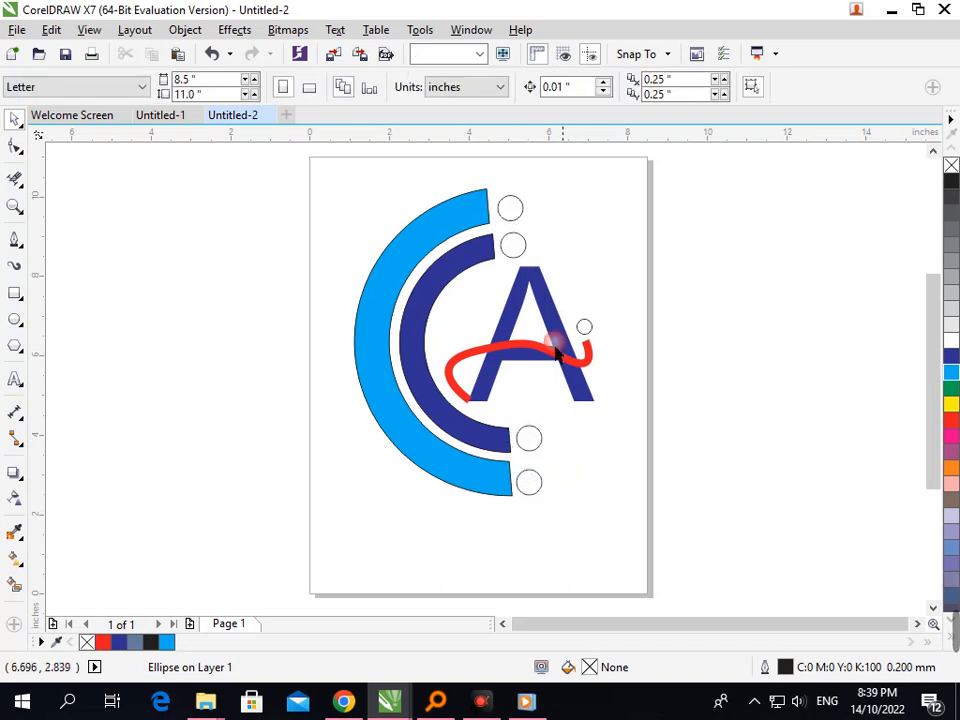
Step: Fill the outer band's upper circle with cyan (C:100 M:0 Y:0 K:0) and the inner band's upper circle with dark blue
{"action": "left_click", "coordinate": [511, 214]}
{"action": "left_click", "coordinate": [951, 372]}
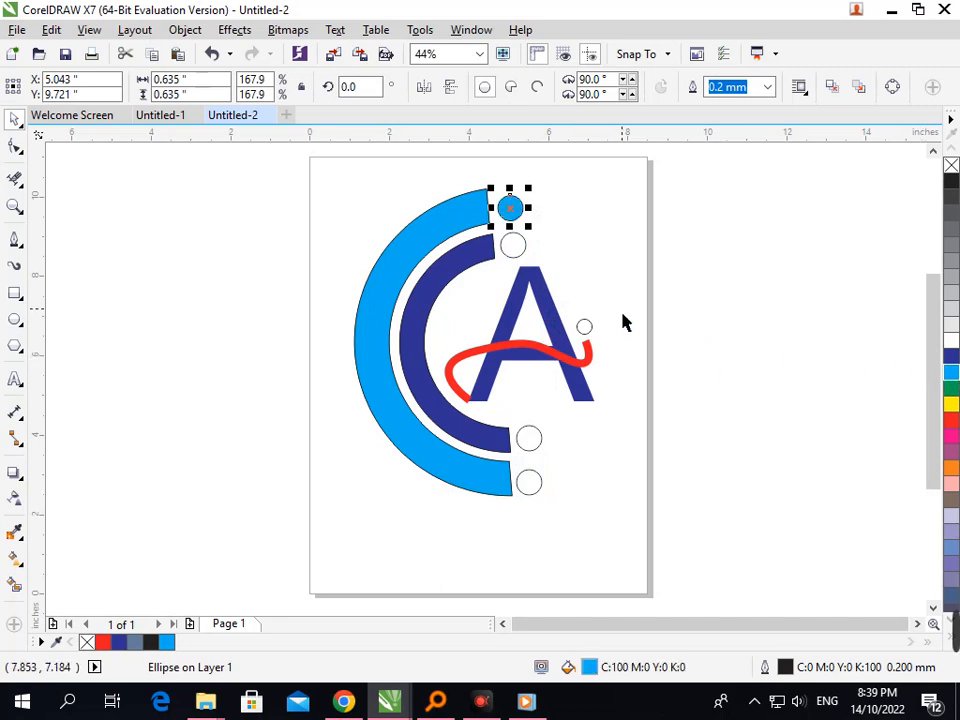
{"action": "left_click", "coordinate": [513, 245]}
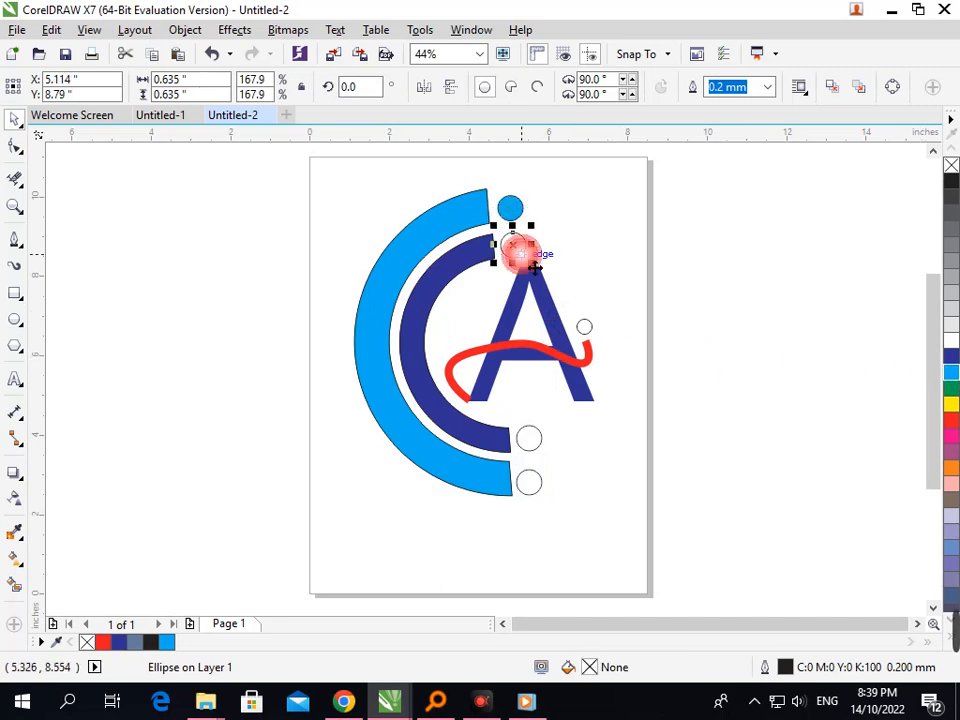
{"action": "left_click", "coordinate": [951, 365]}
{"action": "left_click", "coordinate": [698, 456]}
Step: Fill the inner band's lower circle with dark blue (C:100 M:100 Y:0 K:0) and the outer band's lower circle with cyan
{"action": "left_click", "coordinate": [535, 450]}
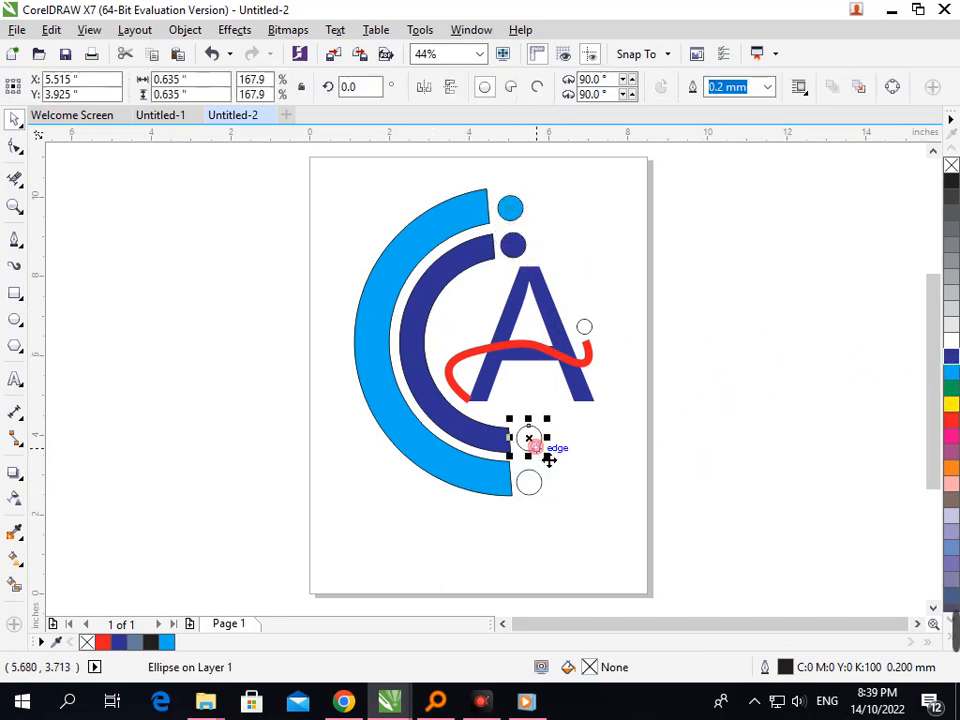
{"action": "left_click", "coordinate": [951, 365]}
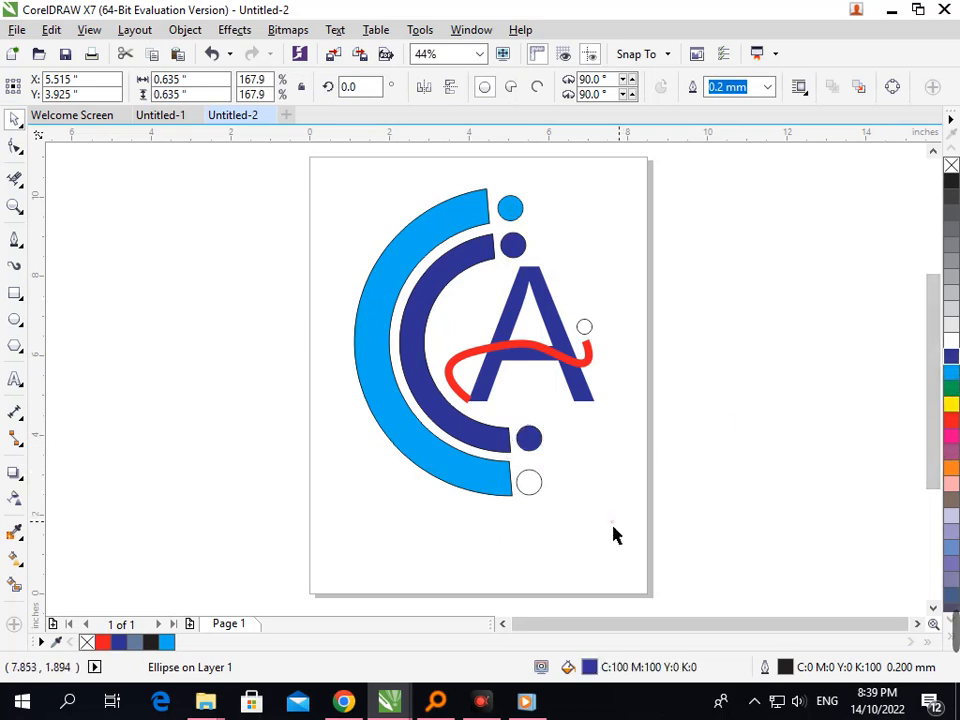
{"action": "left_click", "coordinate": [615, 531]}
{"action": "left_click", "coordinate": [529, 490]}
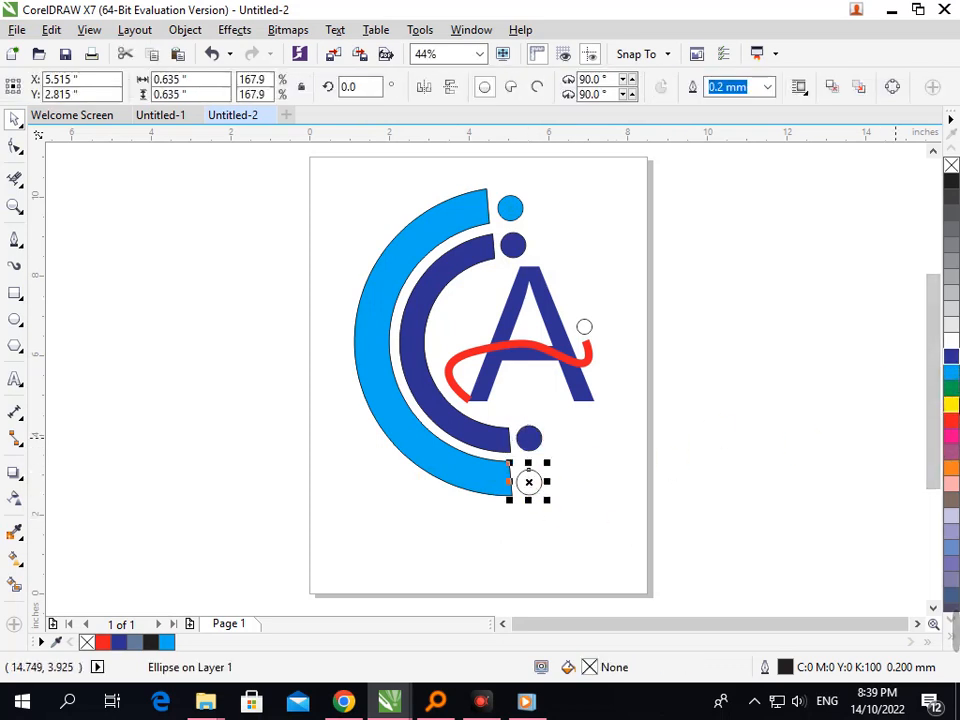
{"action": "left_click", "coordinate": [950, 372]}
{"action": "left_click", "coordinate": [683, 480]}
Step: Fill the small circle above the swoosh's tip with dark blue
{"action": "left_click", "coordinate": [584, 327]}
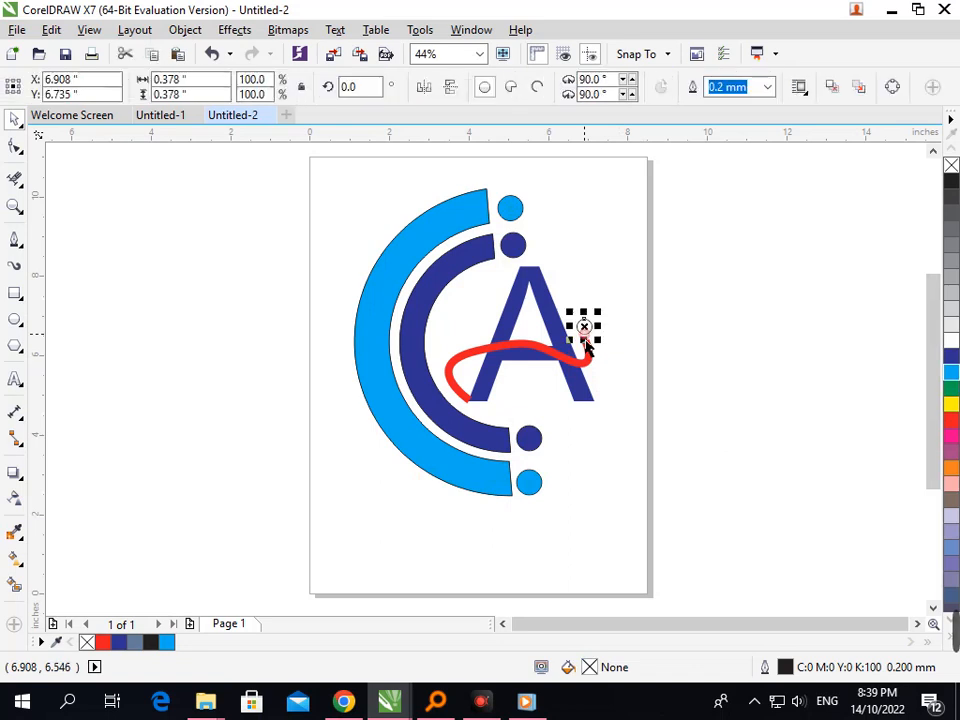
{"action": "left_click", "coordinate": [951, 357]}
{"action": "left_click", "coordinate": [632, 430]}
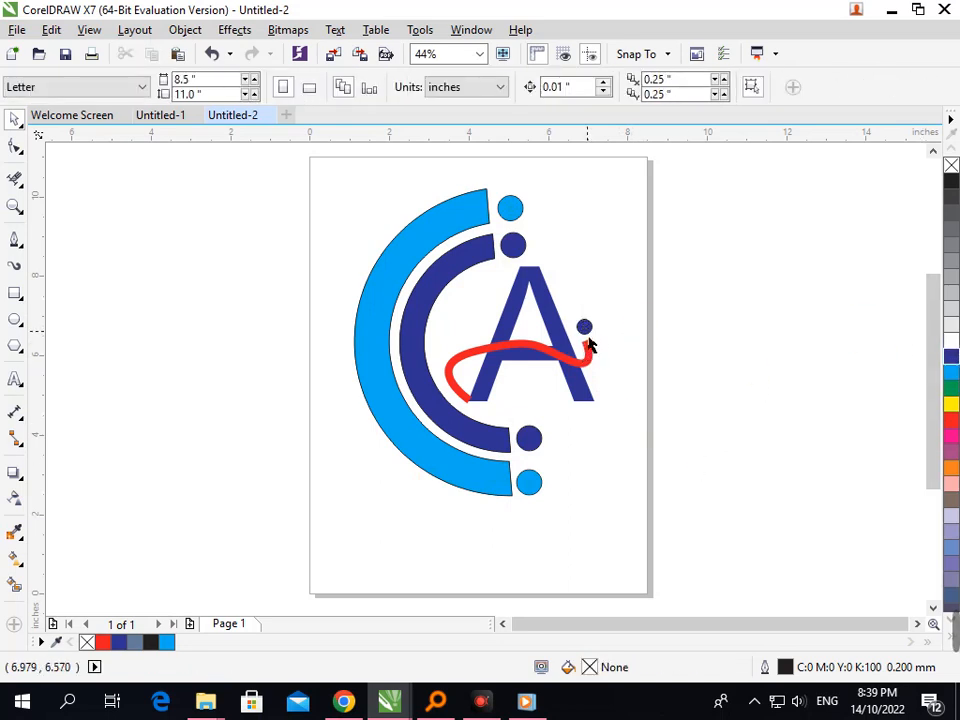
Step: Fill the small circle above the swoosh's tip with red to match the swoosh
{"action": "left_click", "coordinate": [587, 333]}
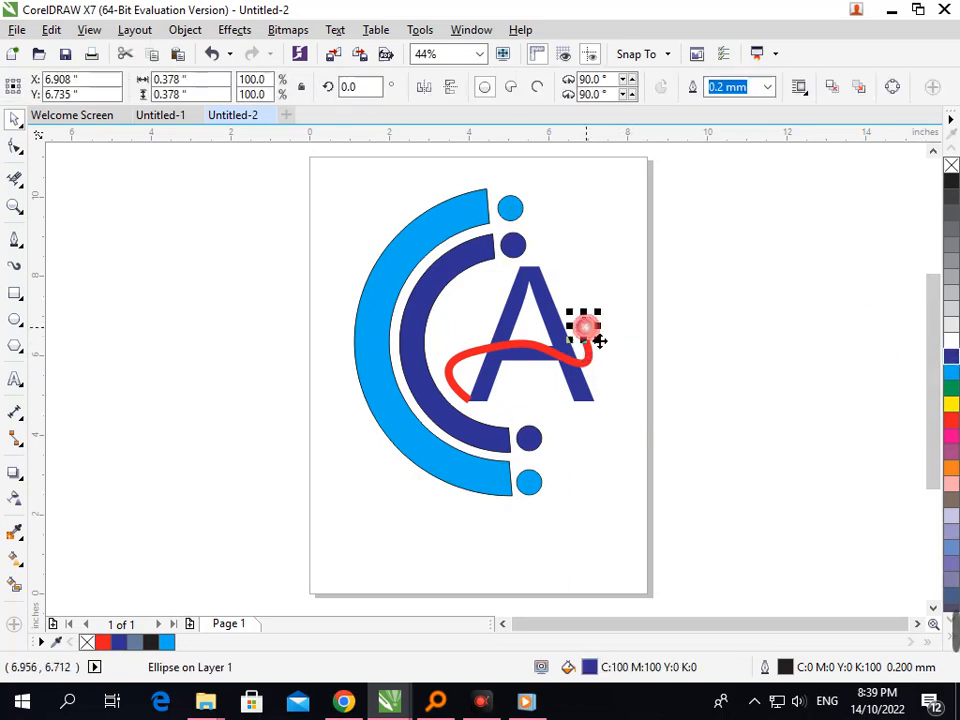
{"action": "left_click", "coordinate": [951, 429]}
{"action": "left_click", "coordinate": [819, 461]}
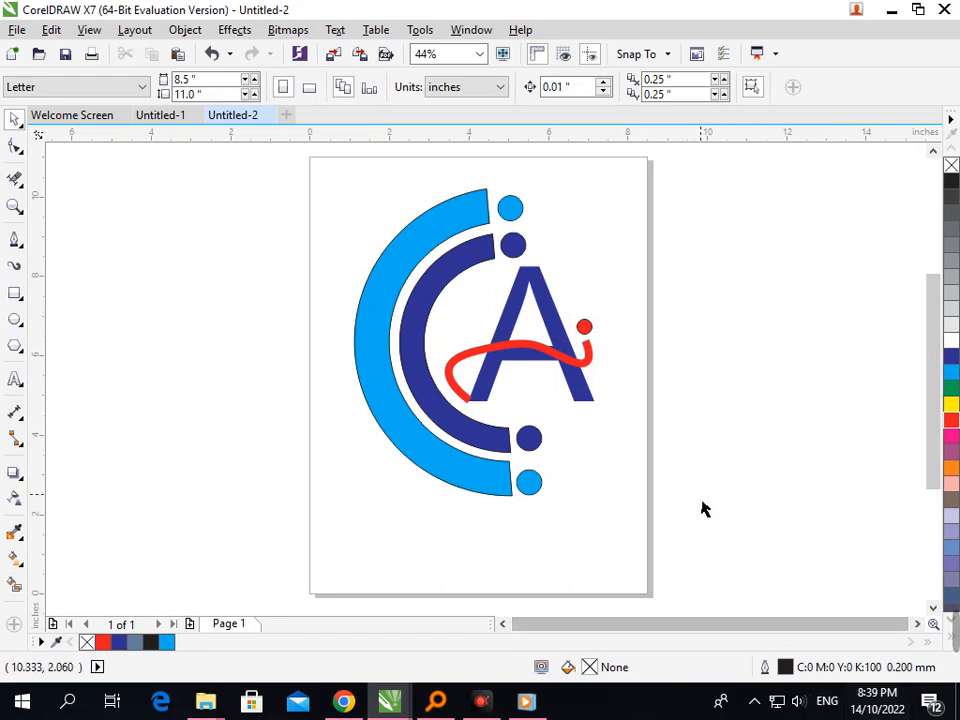
Step: Reshape the red swoosh where it crosses the A's crossbar by adjusting its nodes and curve handles with the Shape tool
{"action": "left_click", "coordinate": [517, 360]}
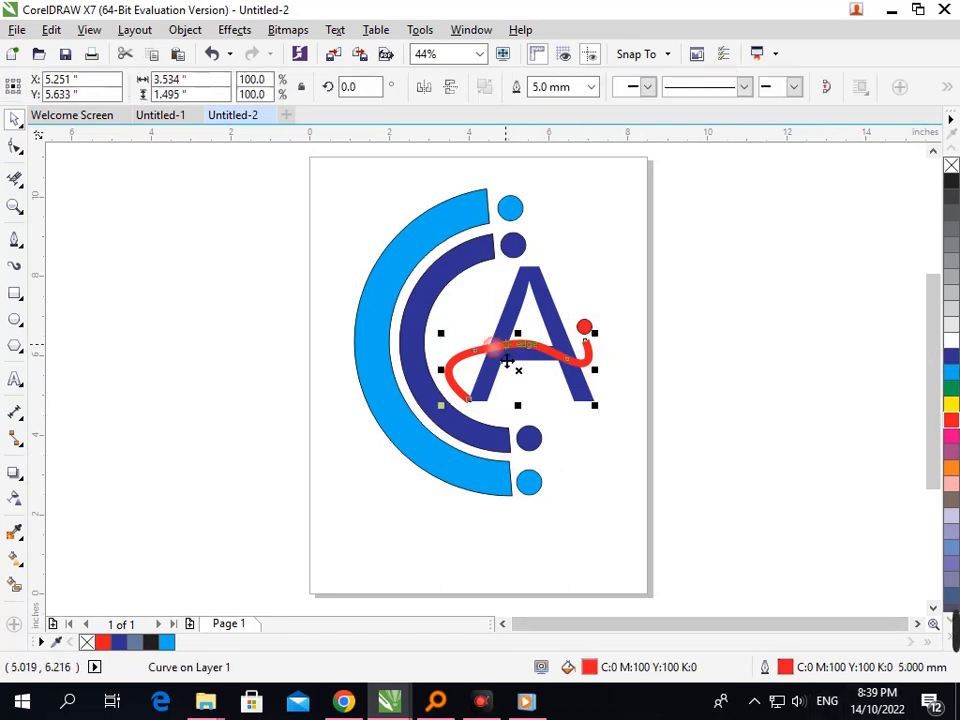
{"action": "left_click", "coordinate": [15, 146]}
{"action": "scroll", "coordinate": [500, 385], "scroll_direction": "up", "scroll_amount": 3}
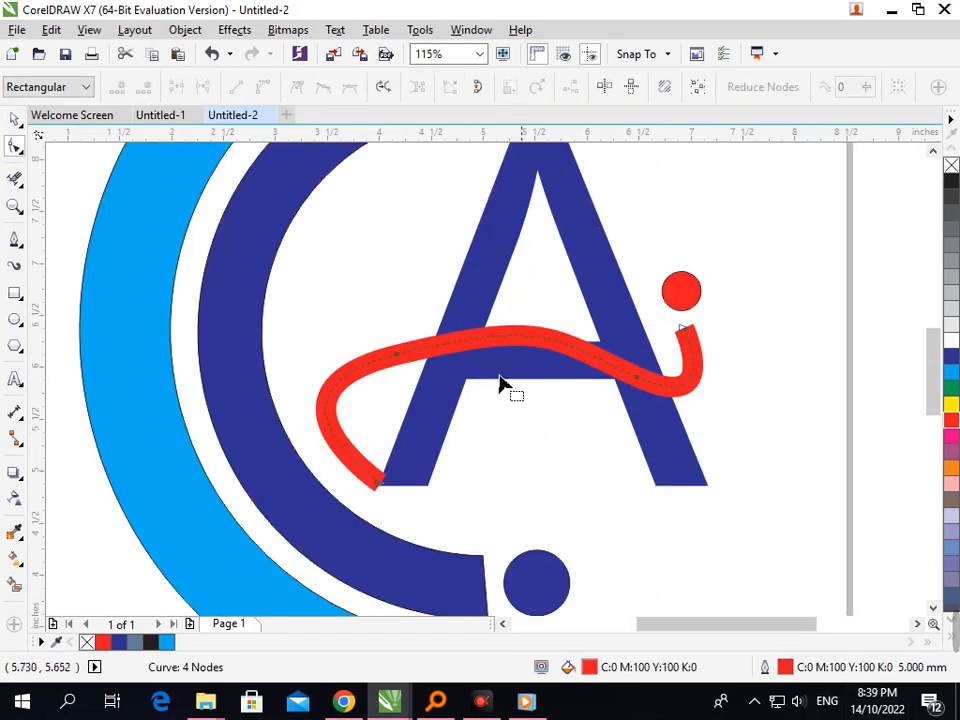
{"action": "left_click", "coordinate": [397, 358]}
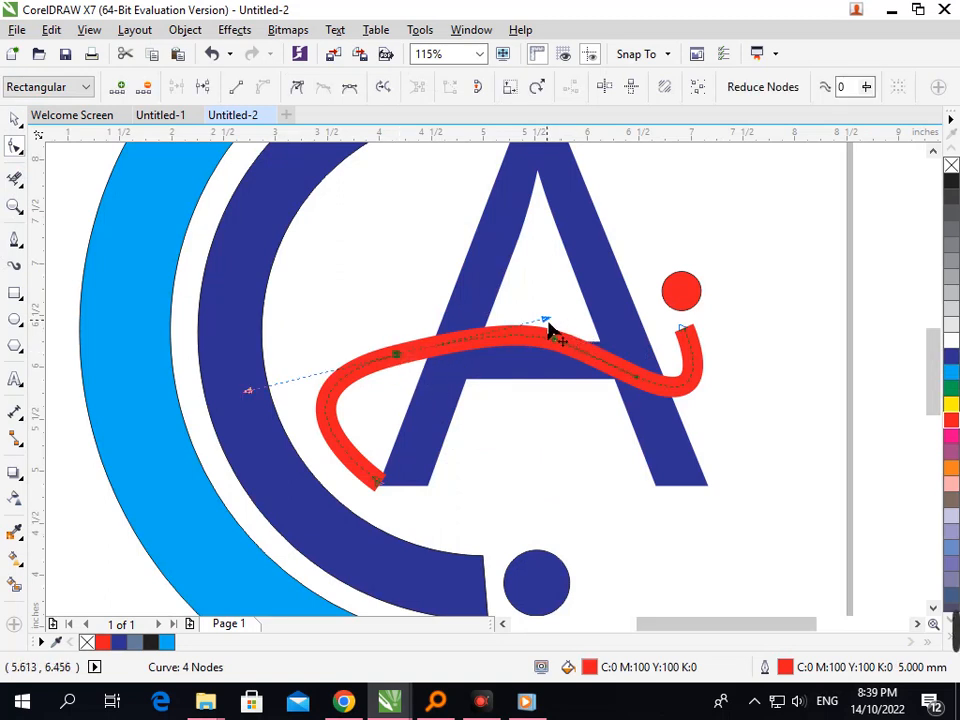
{"action": "left_click_drag", "start_coordinate": [547, 322], "coordinate": [540, 356]}
{"action": "key", "text": "shift+F4"}
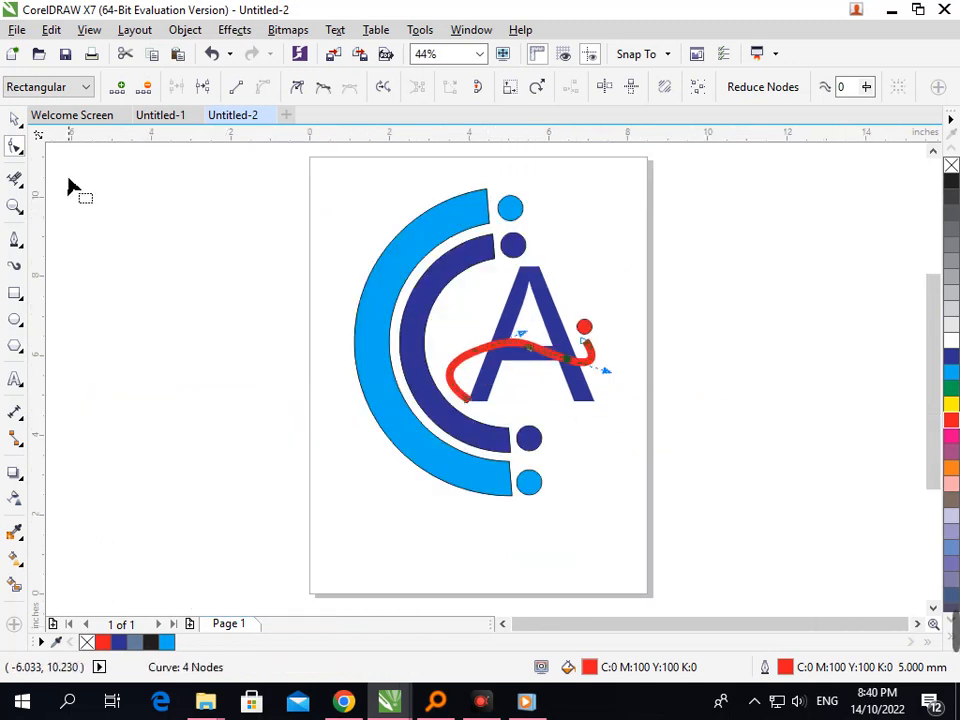
{"action": "left_click", "coordinate": [14, 119]}
{"action": "left_click", "coordinate": [212, 351]}
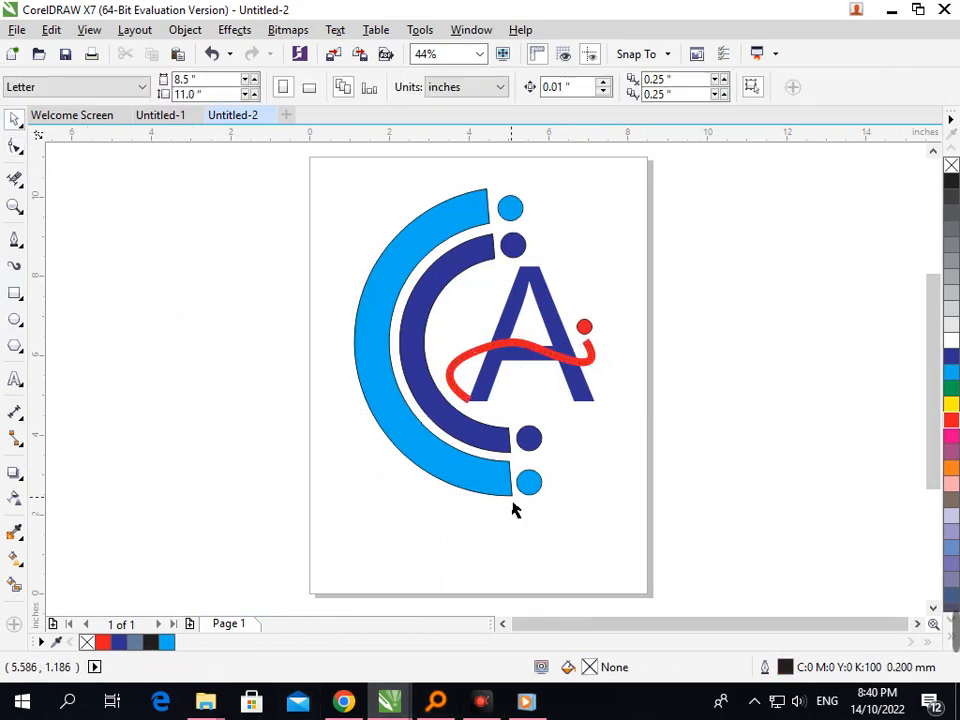
Step: Shift the red swoosh slightly up and right so its start sits against the A's lower-left foot
{"action": "key", "text": "F2"}
{"action": "left_click_drag", "start_coordinate": [422, 364], "coordinate": [480, 410]}
{"action": "left_click_drag", "start_coordinate": [622, 485], "coordinate": [651, 469]}
{"action": "key", "text": "F3"}
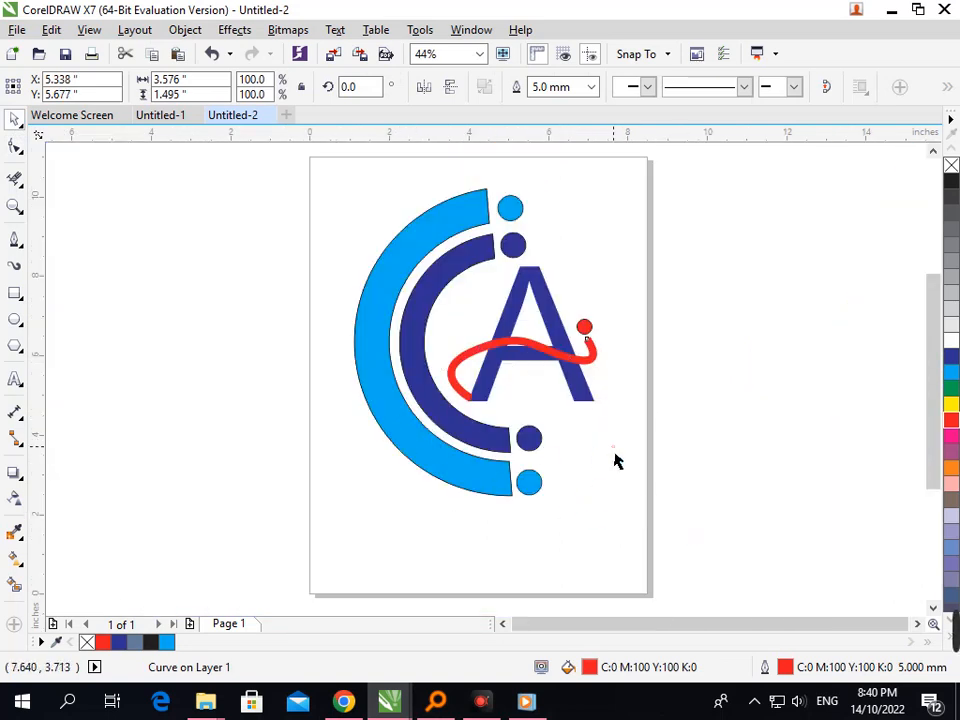
{"action": "left_click", "coordinate": [617, 461]}
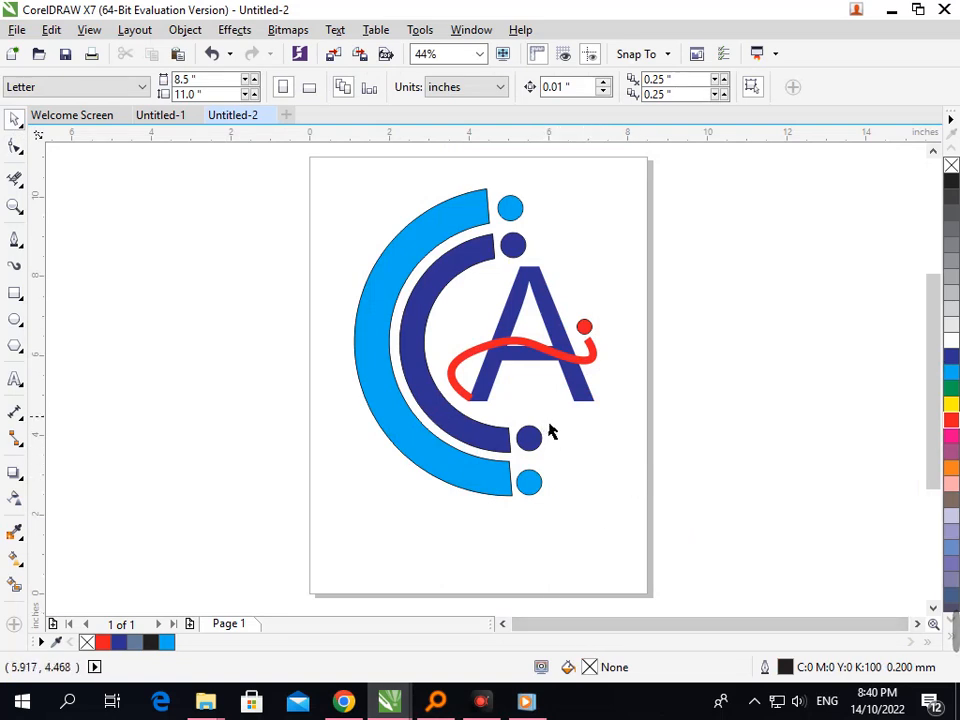
{"action": "scroll", "coordinate": [544, 379], "scroll_direction": "down", "scroll_amount": 1}
{"action": "scroll", "coordinate": [499, 375], "scroll_direction": "down", "scroll_amount": 5}
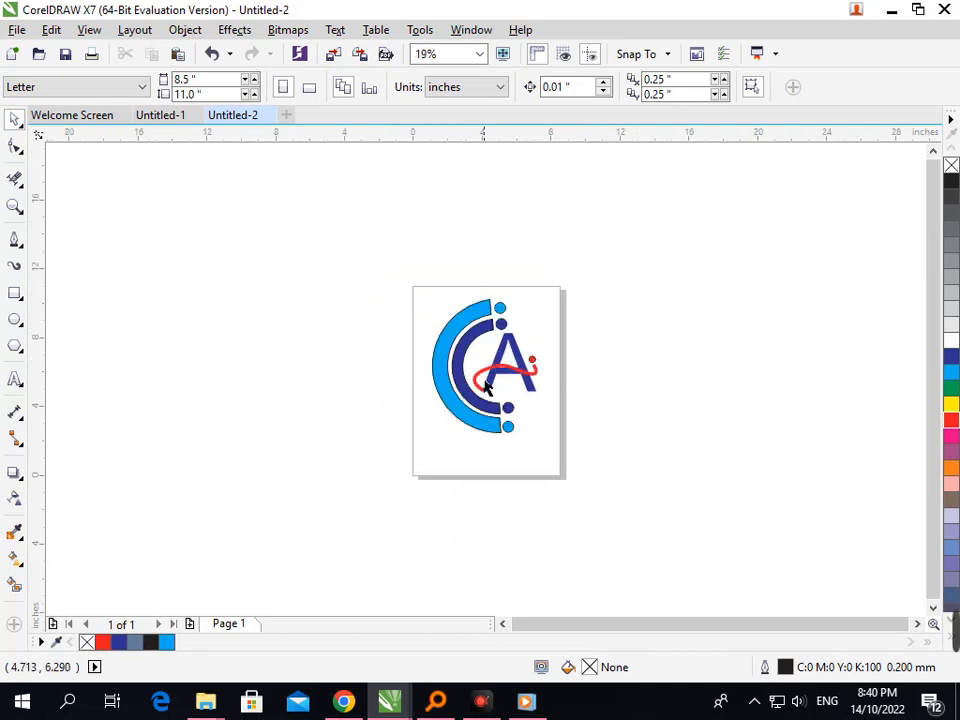
{"action": "key", "text": "F2"}
{"action": "left_click_drag", "start_coordinate": [377, 242], "coordinate": [596, 515]}
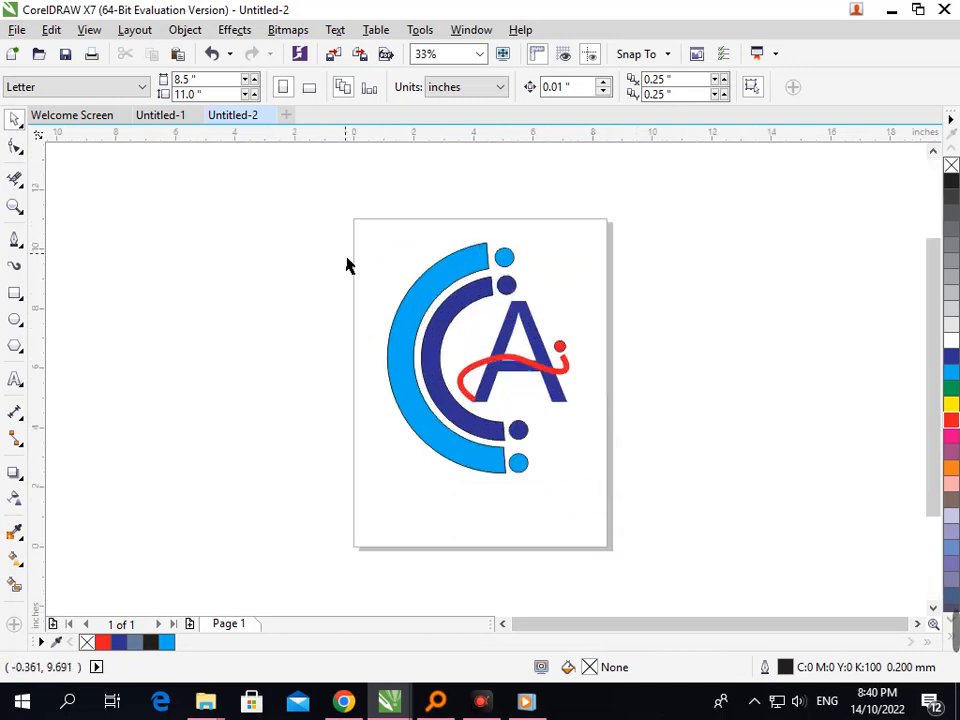
{"action": "key", "text": "F2"}
{"action": "left_click_drag", "start_coordinate": [332, 204], "coordinate": [643, 587]}
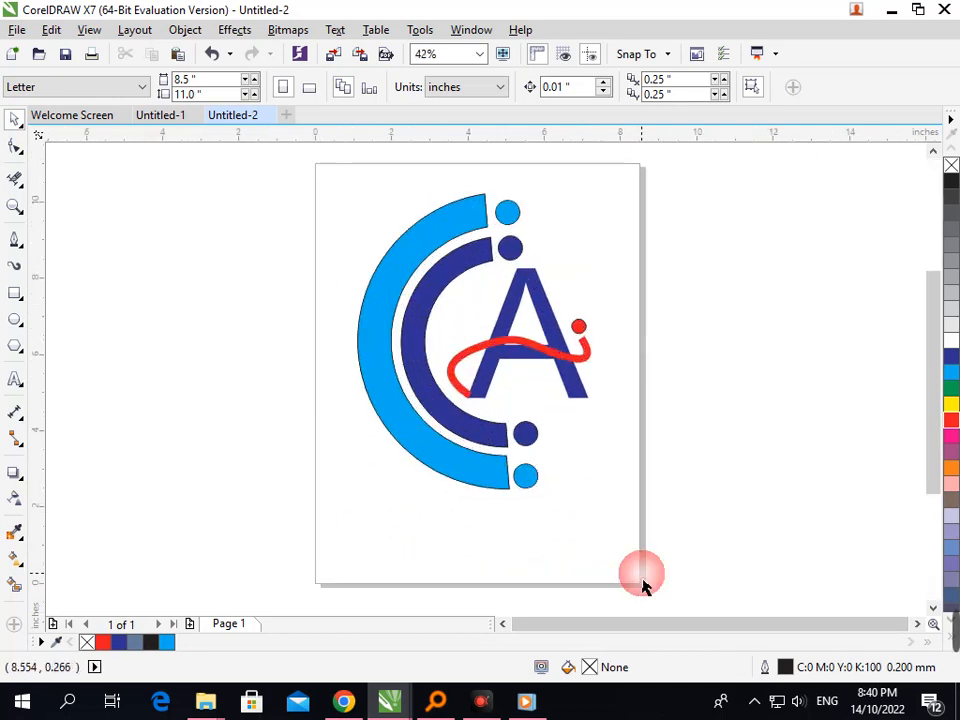